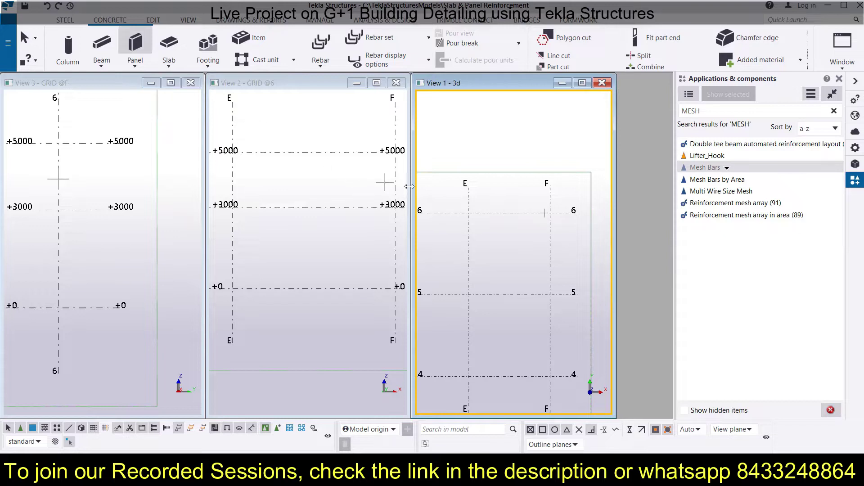
- Model a 6000 mm long concrete panel along grid line 6 from grid E to grid F
{"action": "left_click", "coordinate": [467, 213]}
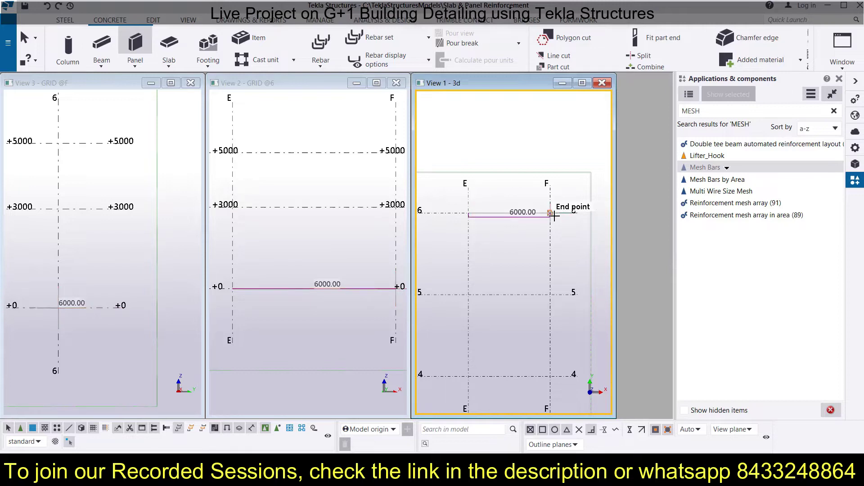
{"action": "left_click", "coordinate": [551, 214]}
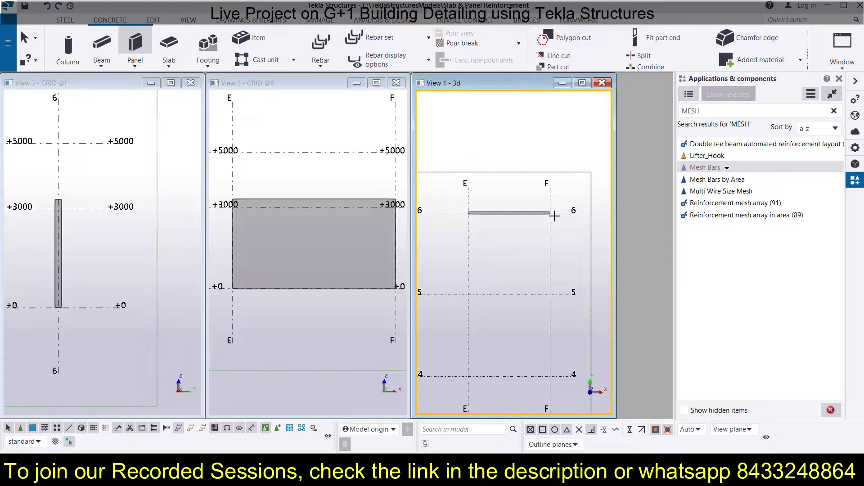
{"action": "scroll", "coordinate": [489, 205], "scroll_direction": "up", "scroll_amount": 3}
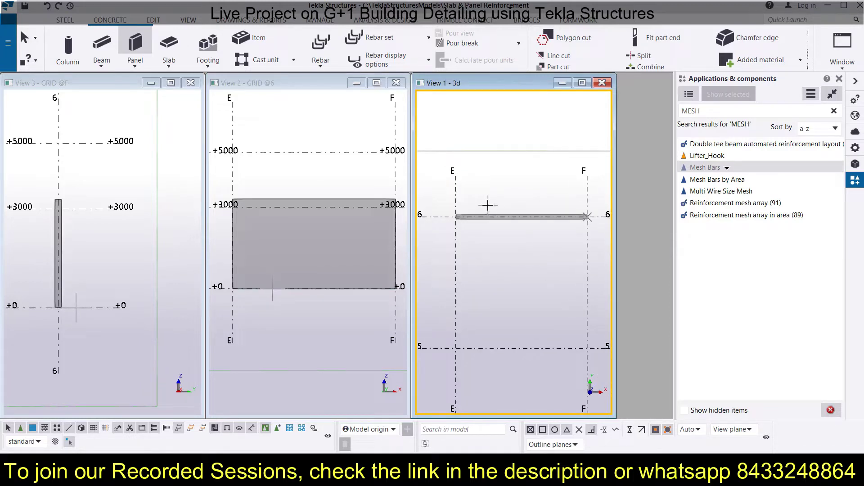
{"action": "key", "text": "Escape"}
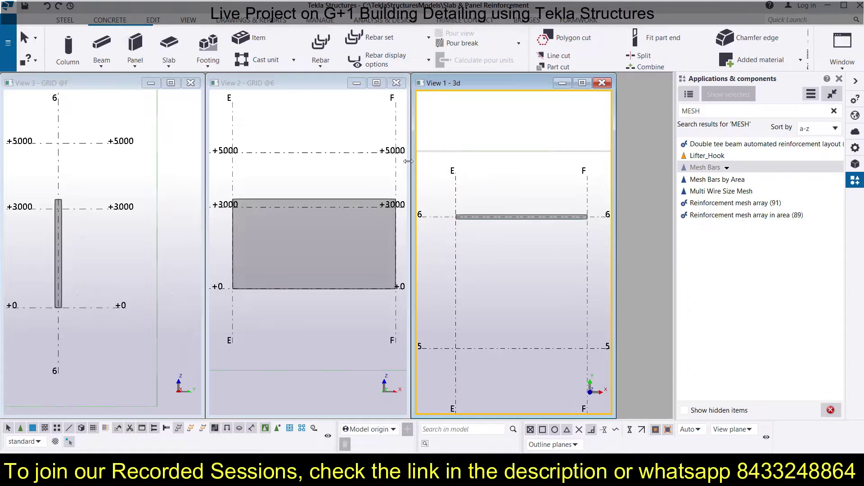
{"action": "left_click", "coordinate": [337, 230]}
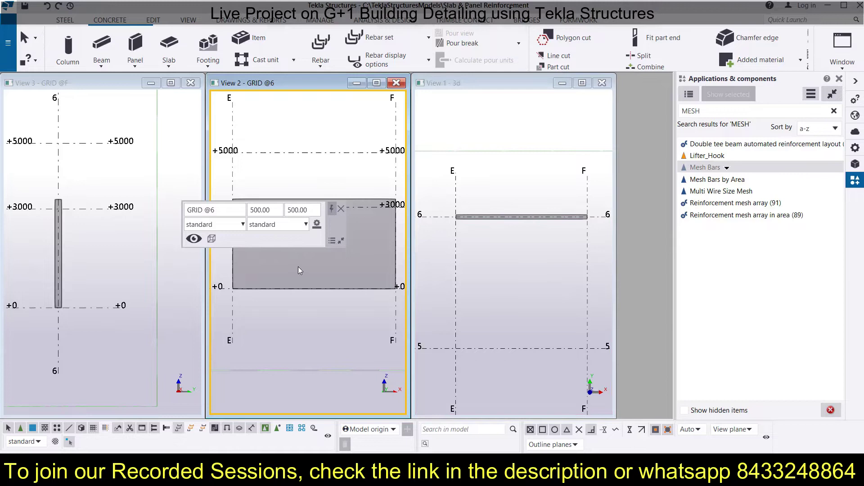
{"action": "left_click", "coordinate": [341, 207]}
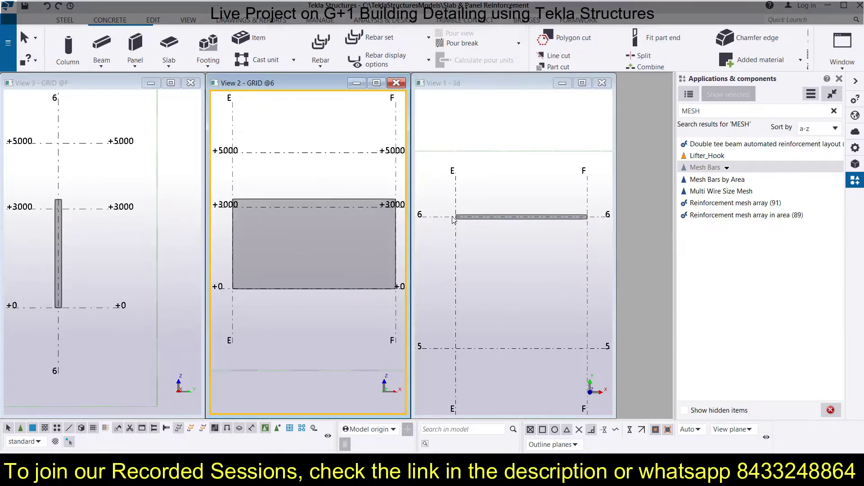
- Search the components for MESH and apply Mesh Bars to the panel on grid line 6
{"action": "left_click", "coordinate": [537, 147]}
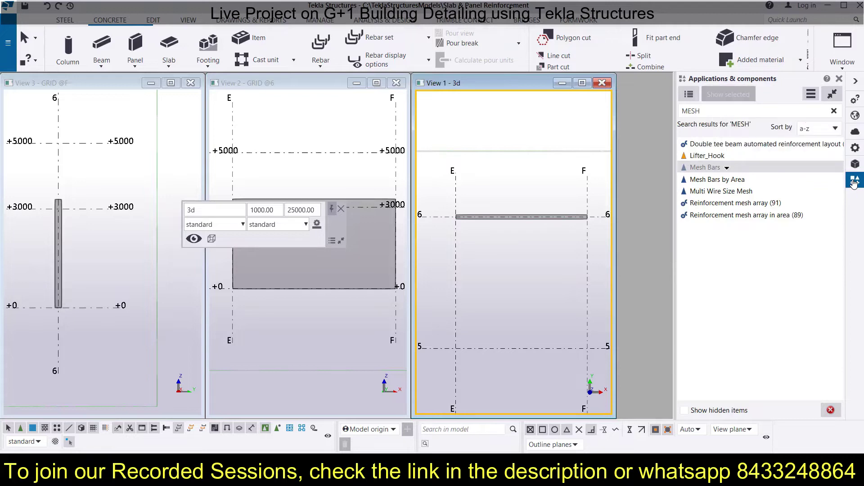
{"action": "left_click", "coordinate": [711, 110]}
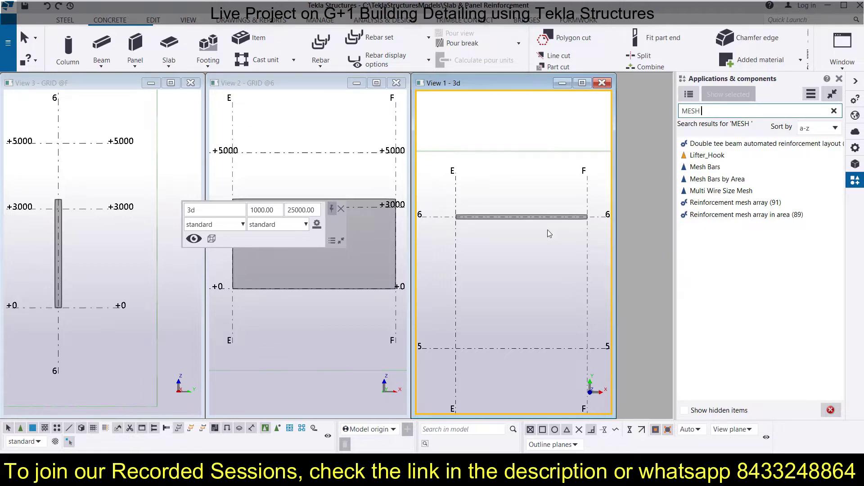
{"action": "left_click", "coordinate": [703, 167]}
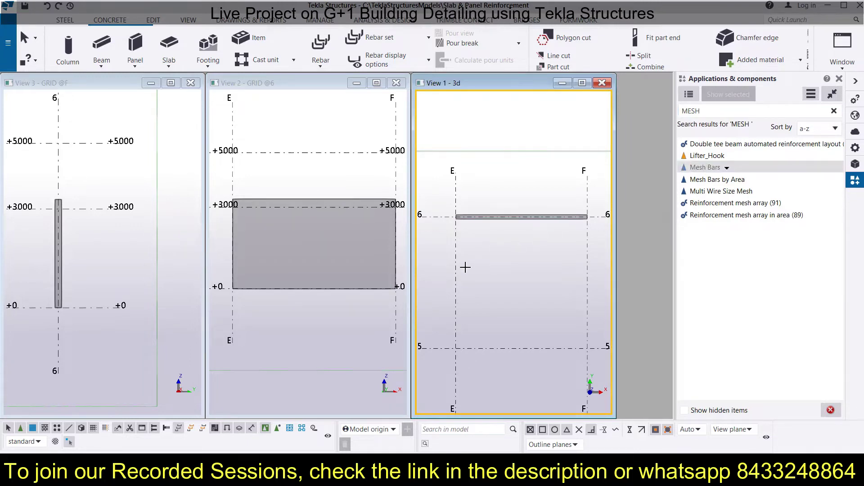
{"action": "left_click", "coordinate": [393, 275]}
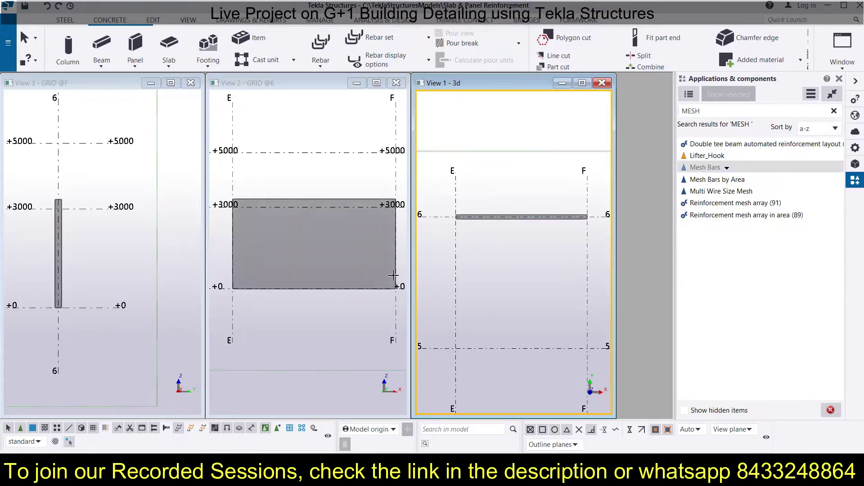
{"action": "middle_click", "coordinate": [393, 275]}
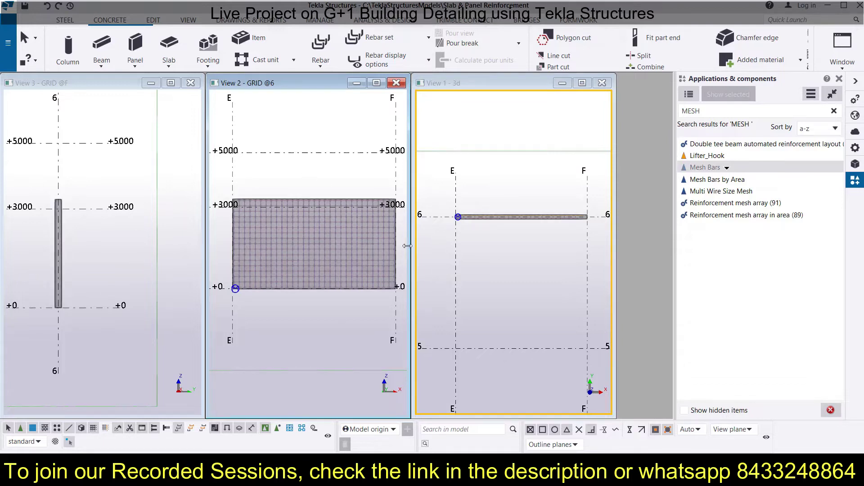
- Open the properties of the panel's Mesh Bars component from its bars at the grid E end, keeping the reinforcement in view
{"action": "scroll", "coordinate": [459, 208], "scroll_direction": "up", "scroll_amount": 4}
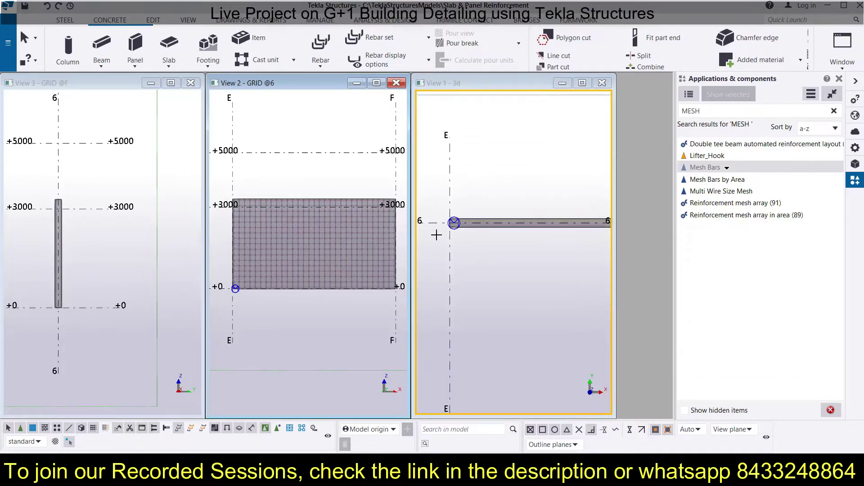
{"action": "scroll", "coordinate": [468, 208], "scroll_direction": "up", "scroll_amount": 5}
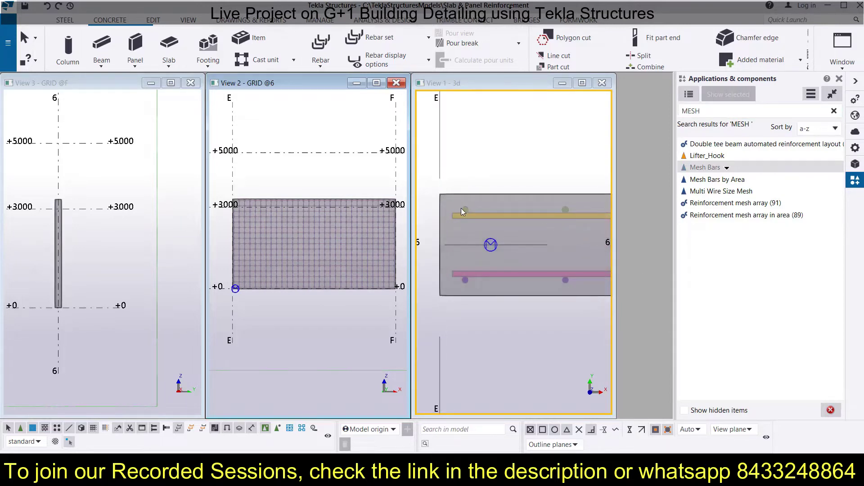
{"action": "left_click", "coordinate": [485, 216]}
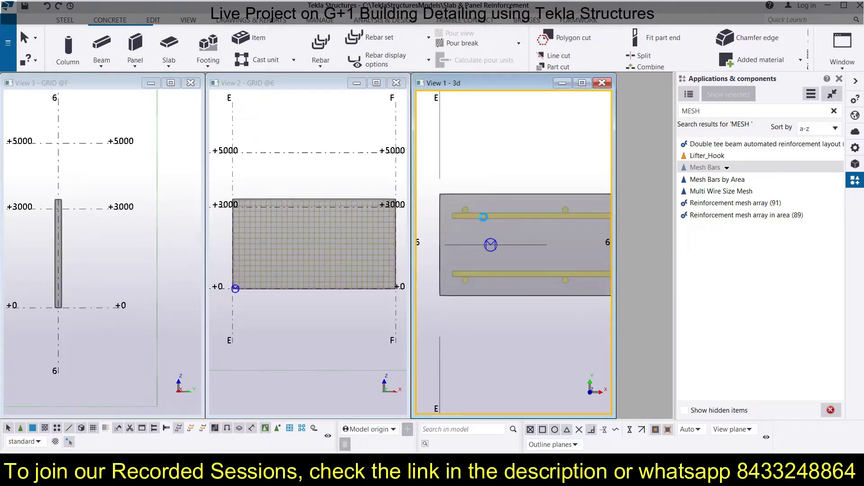
{"action": "left_click", "coordinate": [484, 217]}
{"action": "double_click", "coordinate": [485, 220]}
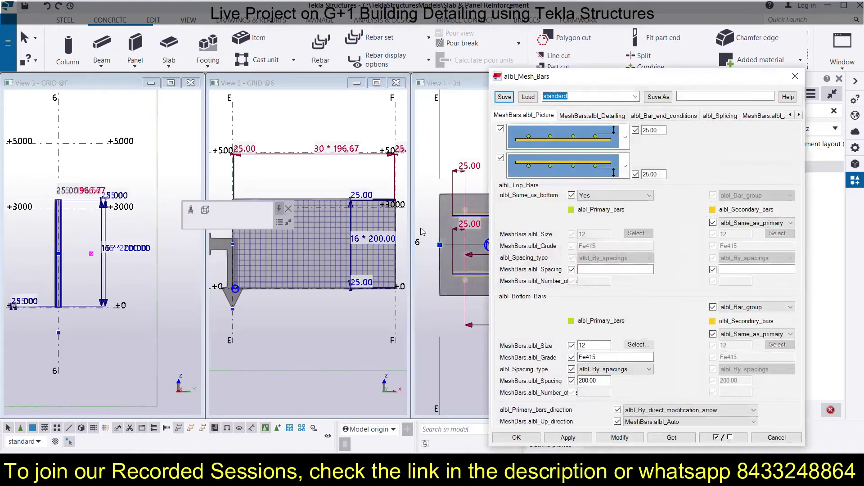
{"action": "left_click_drag", "start_coordinate": [569, 77], "coordinate": [734, 81]}
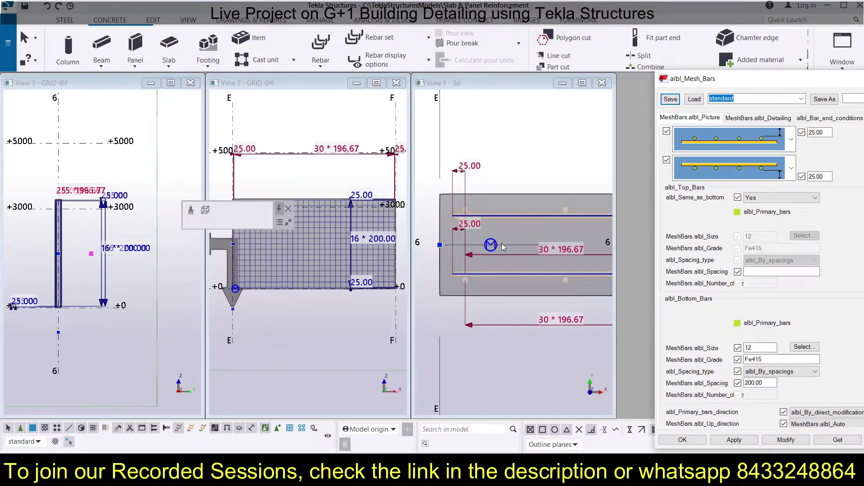
{"action": "left_click", "coordinate": [487, 210]}
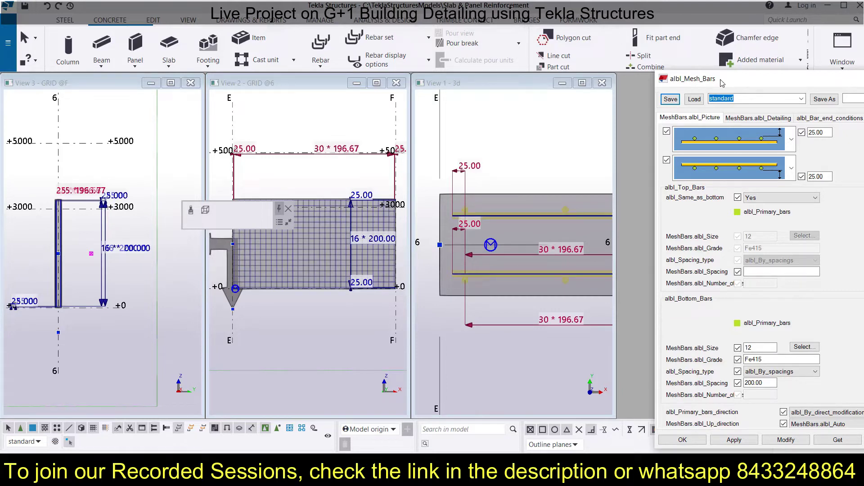
{"action": "left_click_drag", "start_coordinate": [722, 82], "coordinate": [708, 56]}
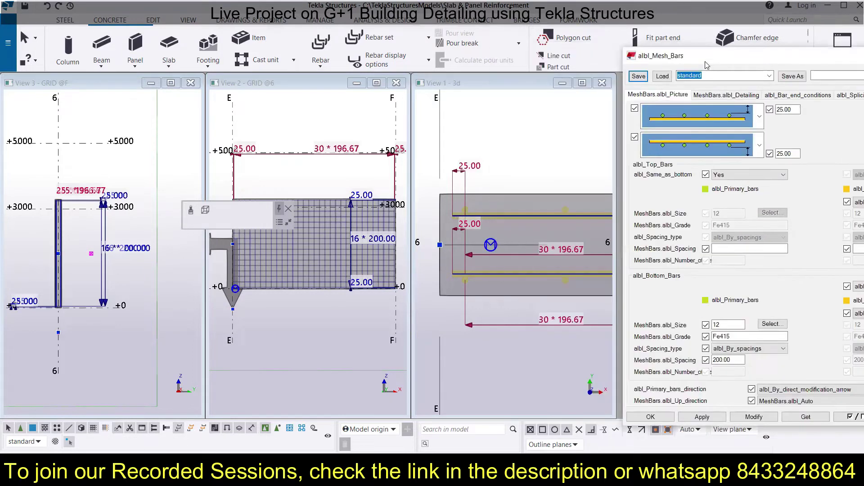
{"action": "left_click", "coordinate": [479, 294]}
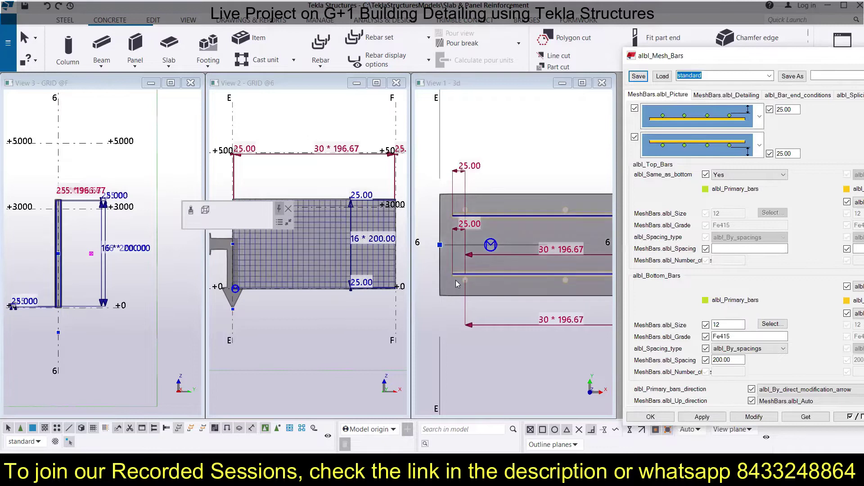
{"action": "left_click", "coordinate": [468, 282]}
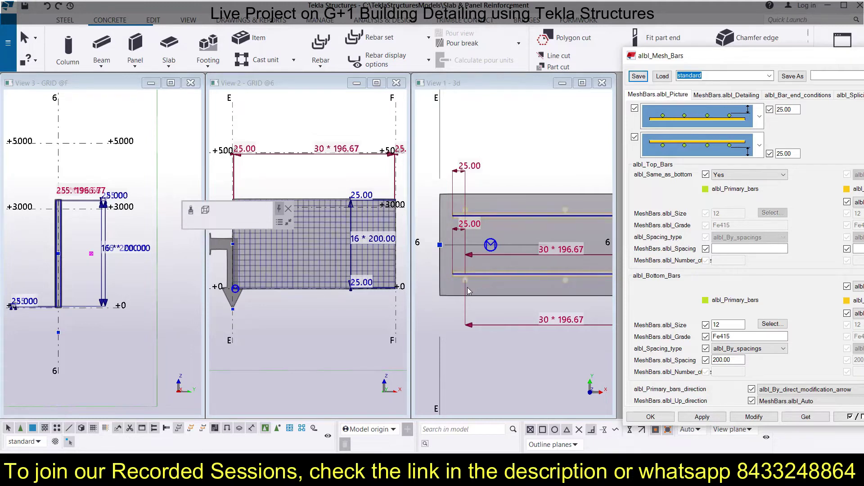
- Place the primary bars on the inner side of the secondary bars in both the top and bottom layers and apply it
{"action": "left_click", "coordinate": [761, 119]}
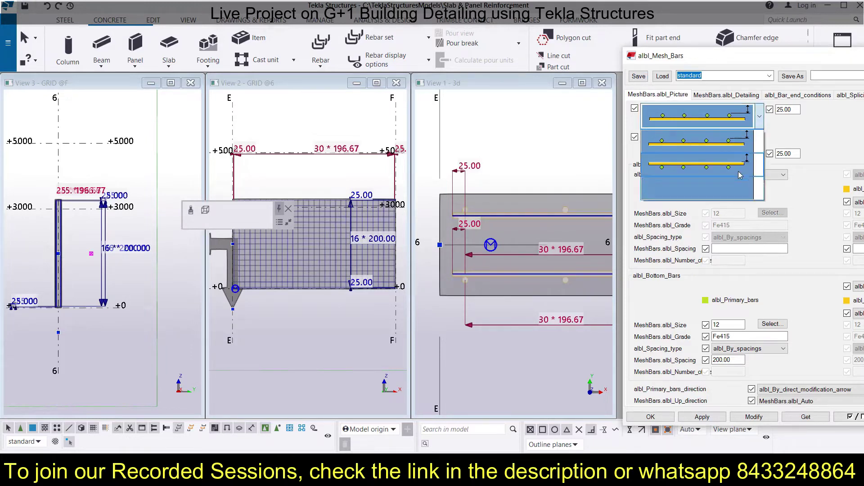
{"action": "left_click", "coordinate": [726, 163]}
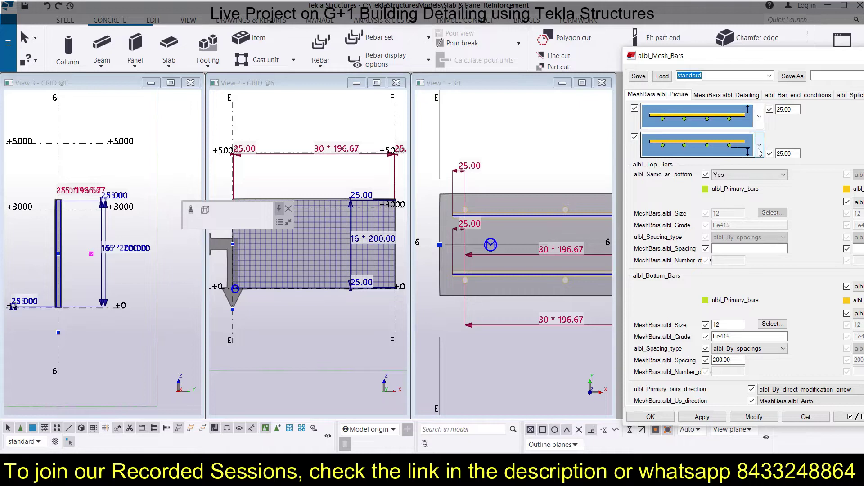
{"action": "left_click", "coordinate": [759, 145]}
{"action": "left_click", "coordinate": [762, 223]}
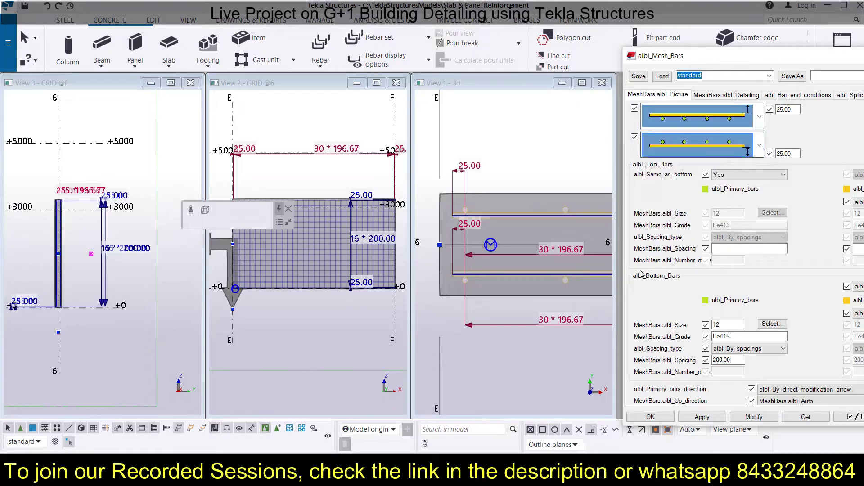
{"action": "left_click", "coordinate": [754, 417]}
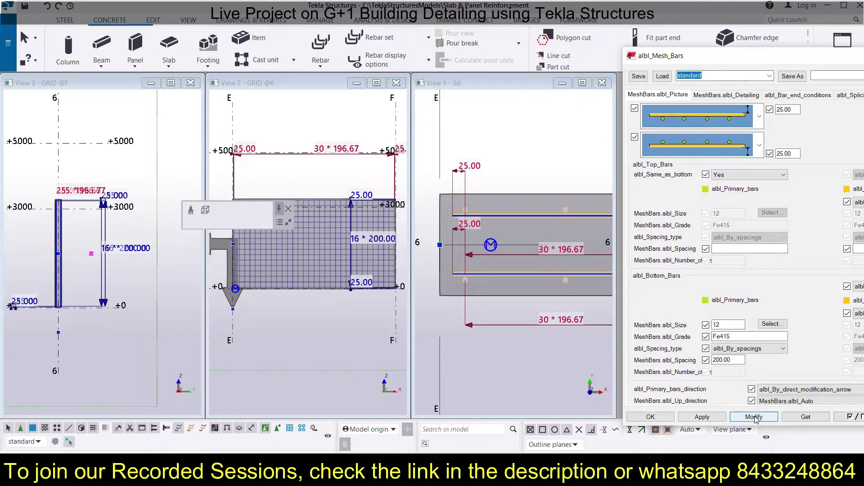
{"action": "scroll", "coordinate": [469, 211], "scroll_direction": "up", "scroll_amount": 3}
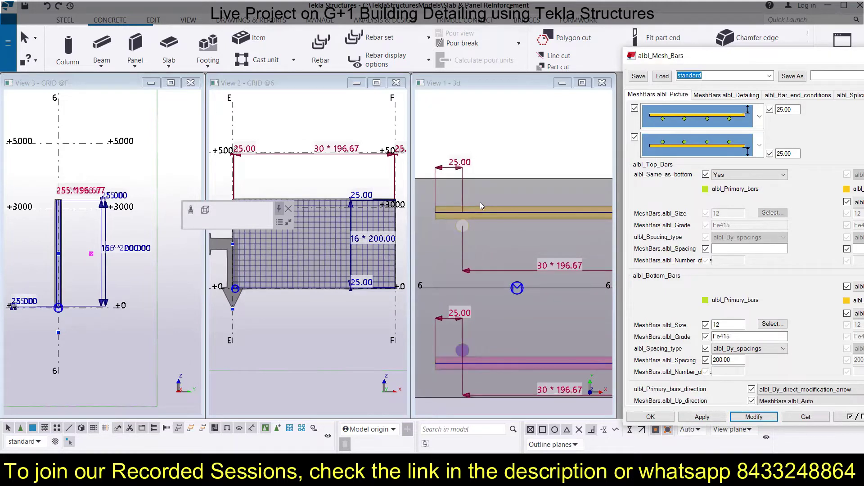
{"action": "scroll", "coordinate": [525, 198], "scroll_direction": "down", "scroll_amount": 3}
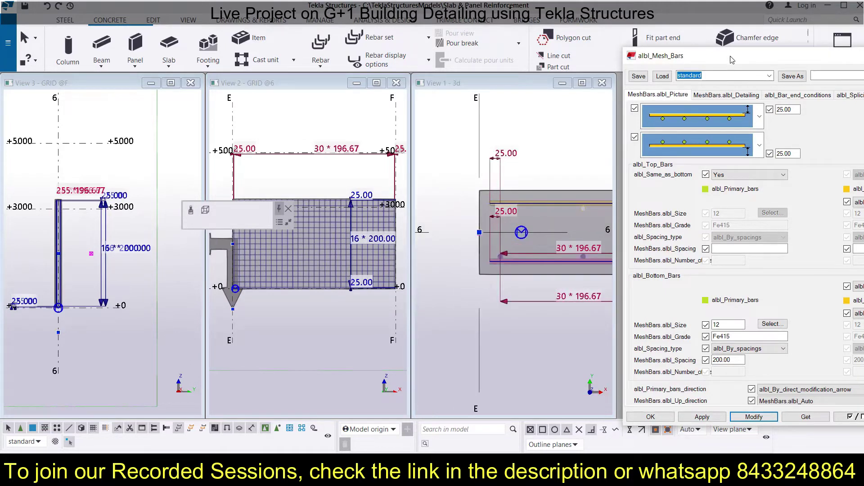
- Set the concrete cover of both the top and bottom mesh bars to 40 mm and apply it to the panel
{"action": "left_click_drag", "start_coordinate": [574, 65], "coordinate": [575, 64]}
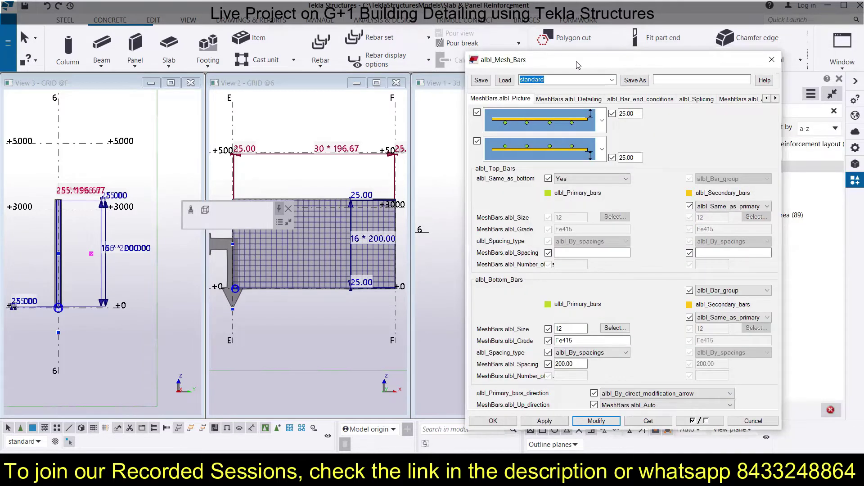
{"action": "left_click_drag", "start_coordinate": [578, 65], "coordinate": [726, 62]}
{"action": "left_click", "coordinate": [777, 111]}
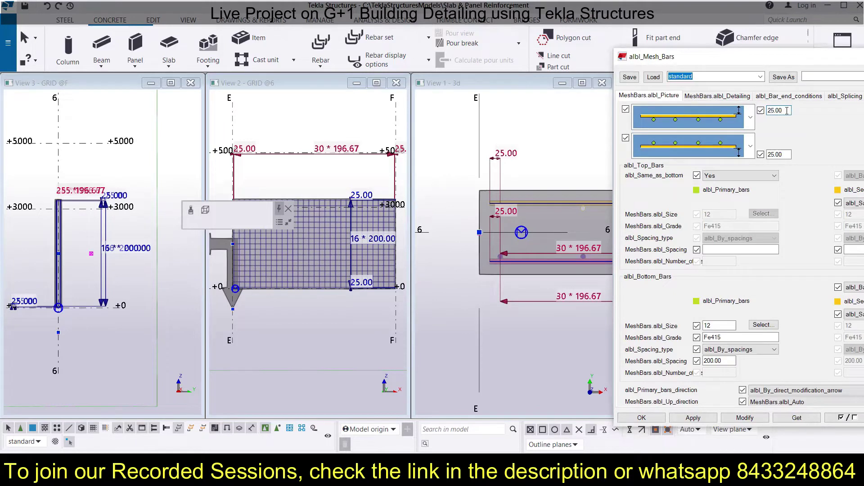
{"action": "key", "text": "BackSpace"}
{"action": "key", "text": "Delete"}
{"action": "key", "text": "Delete"}
{"action": "left_click", "coordinate": [770, 154]}
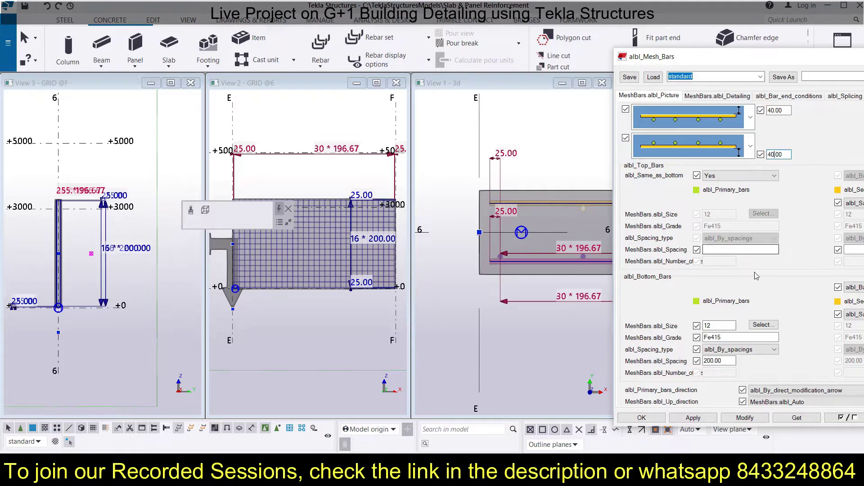
{"action": "left_click", "coordinate": [736, 420]}
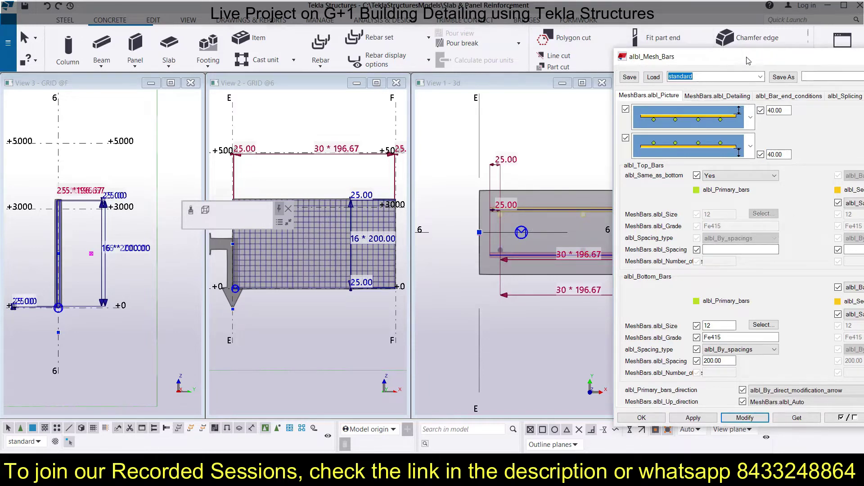
- Set the concrete cover of both the top and bottom mesh bars to 25 mm and modify the mesh
{"action": "left_click_drag", "start_coordinate": [741, 63], "coordinate": [747, 54]}
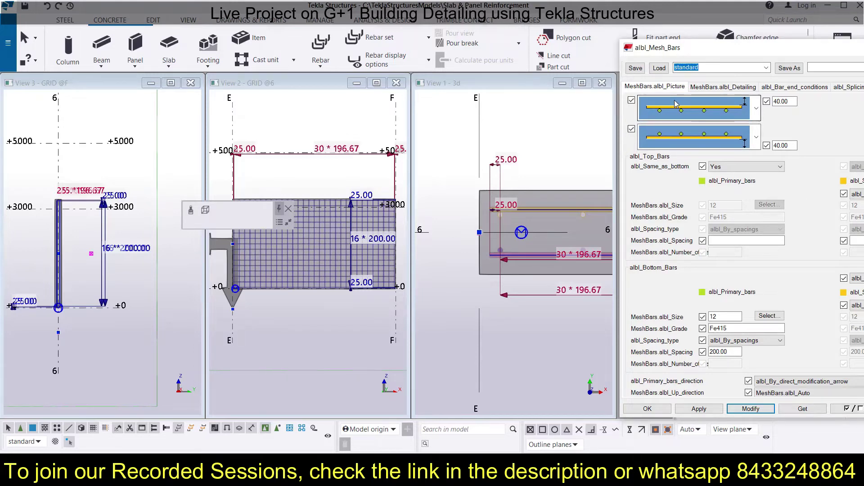
{"action": "left_click", "coordinate": [783, 102]}
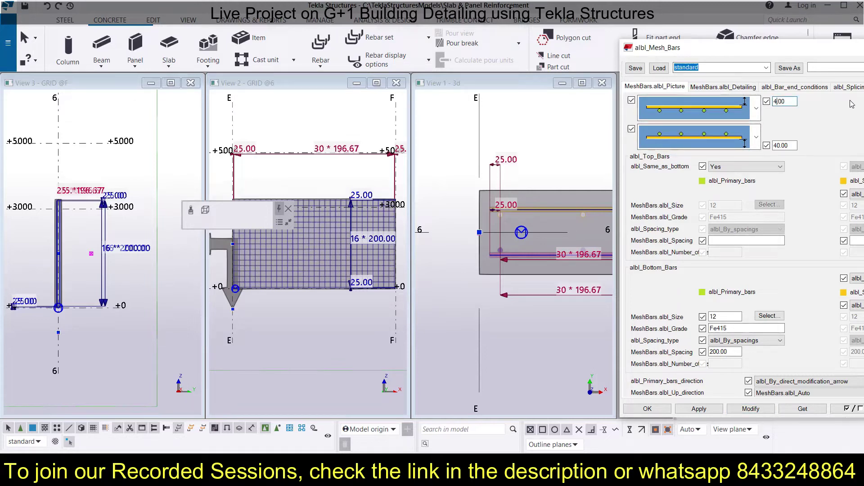
{"action": "type", "text": "25"}
{"action": "left_click", "coordinate": [781, 145]}
{"action": "type", "text": "25"}
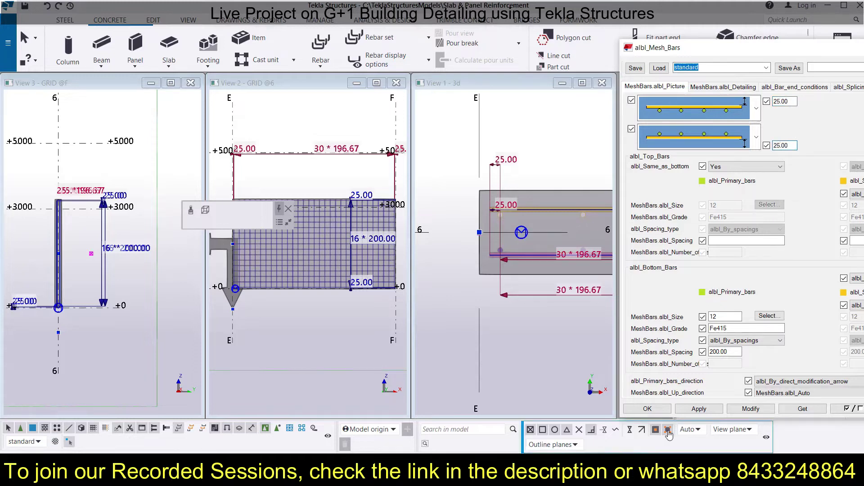
{"action": "left_click", "coordinate": [756, 409]}
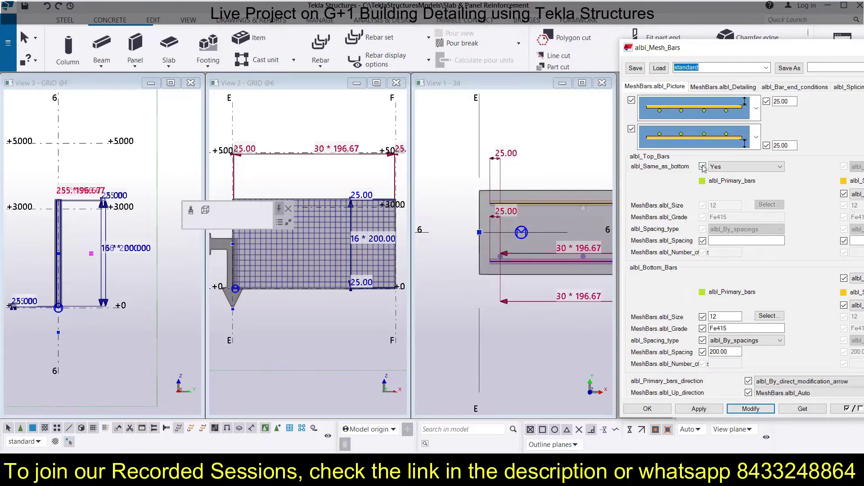
- Make the top bars independent by setting their Same as bottom option to No, keeping the panel's grid E end in sight
{"action": "left_click", "coordinate": [734, 169]}
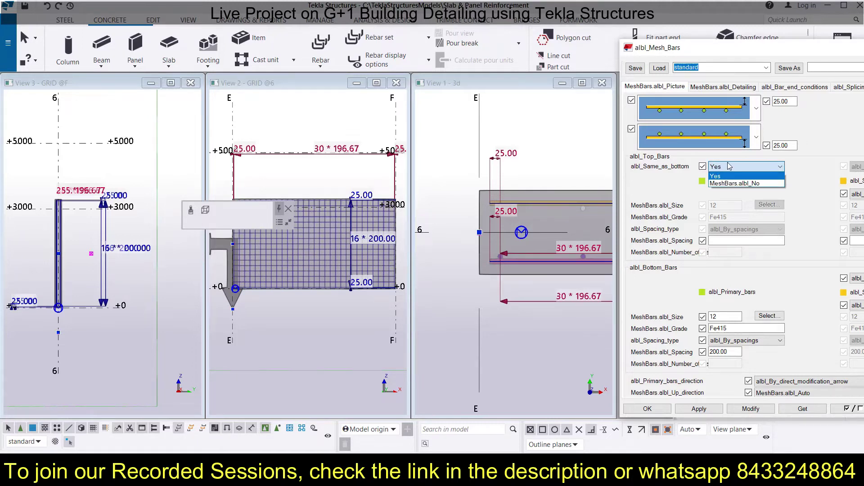
{"action": "left_click", "coordinate": [735, 184]}
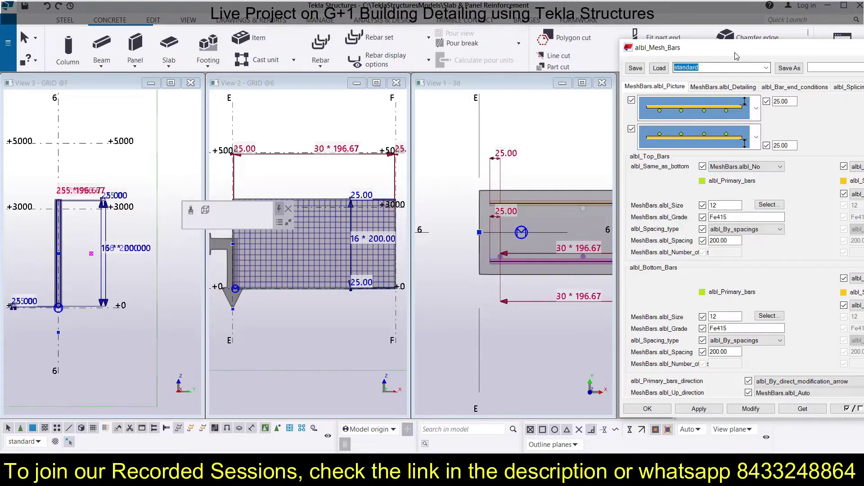
{"action": "mouse_move", "coordinate": [735, 55]}
{"action": "left_mouse_down"}
{"action": "mouse_move", "coordinate": [662, 37]}
{"action": "mouse_move", "coordinate": [744, 51]}
{"action": "left_mouse_up"}
{"action": "scroll", "coordinate": [490, 176], "scroll_direction": "down", "scroll_amount": 3}
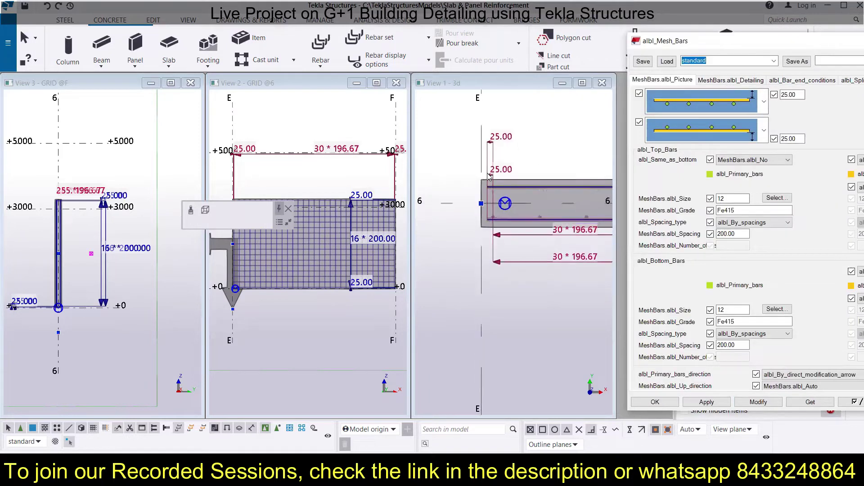
{"action": "scroll", "coordinate": [490, 176], "scroll_direction": "down", "scroll_amount": 2}
{"action": "middle_click_drag", "start_coordinate": [490, 177], "coordinate": [455, 203]}
{"action": "scroll", "coordinate": [418, 198], "scroll_direction": "up", "scroll_amount": 2}
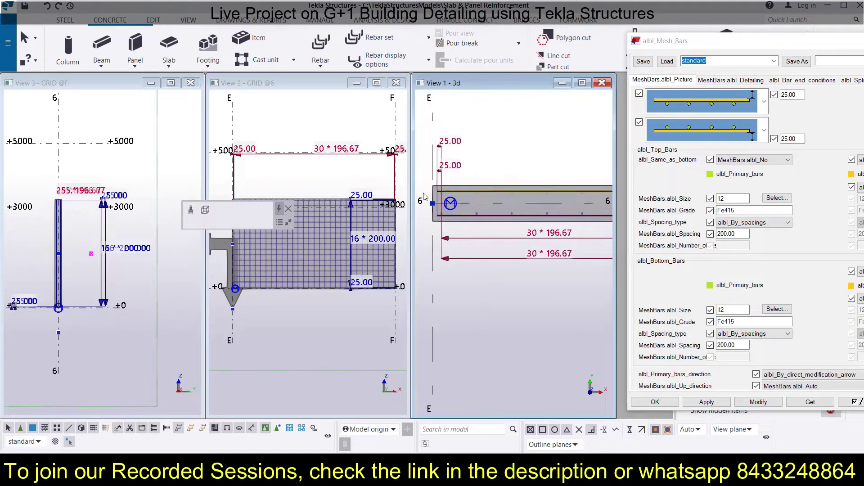
- Choose the Fe500 main rebar of size 16 from the rebar catalog for the top primary bars
{"action": "left_click", "coordinate": [749, 44]}
{"action": "left_click_drag", "start_coordinate": [749, 44], "coordinate": [756, 49]}
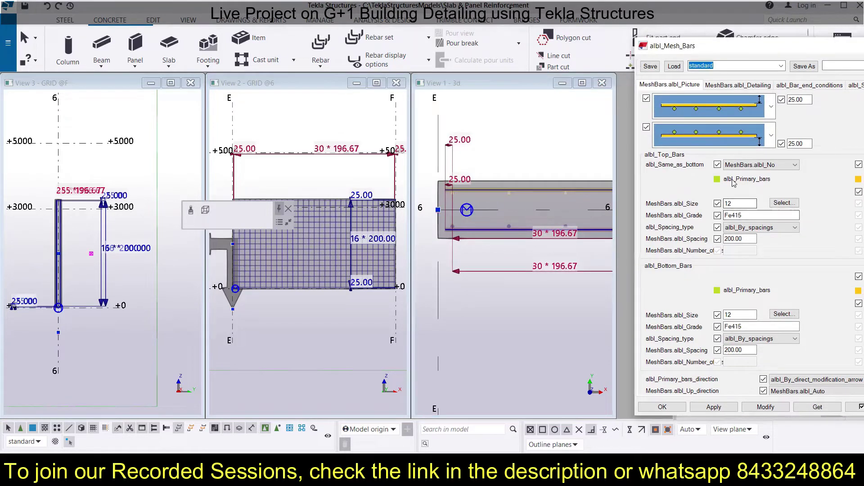
{"action": "left_click", "coordinate": [784, 203]}
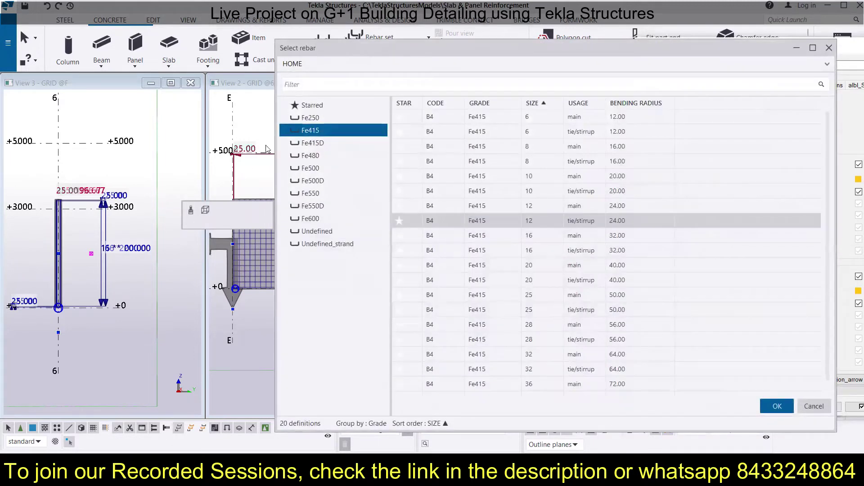
{"action": "left_click", "coordinate": [310, 168]}
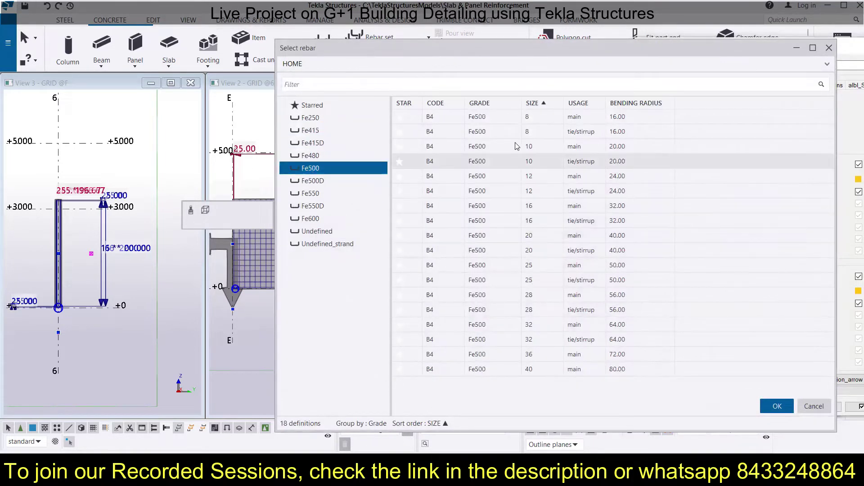
{"action": "left_click", "coordinate": [536, 206]}
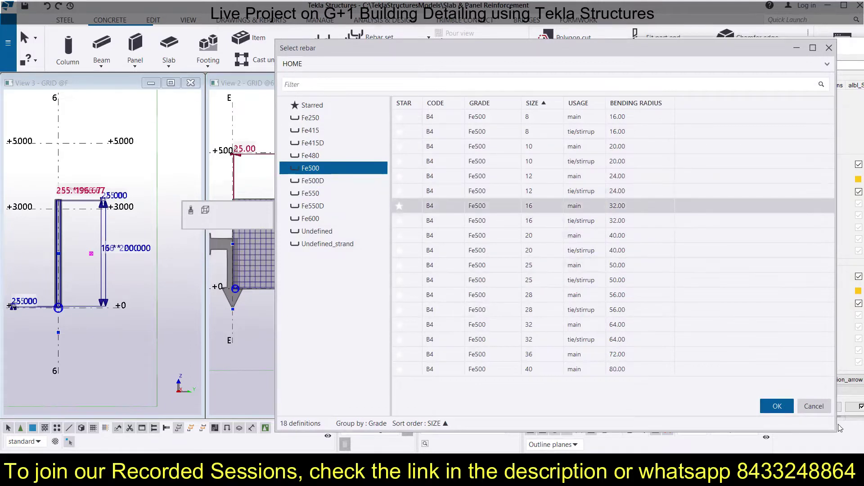
{"action": "left_click", "coordinate": [778, 406]}
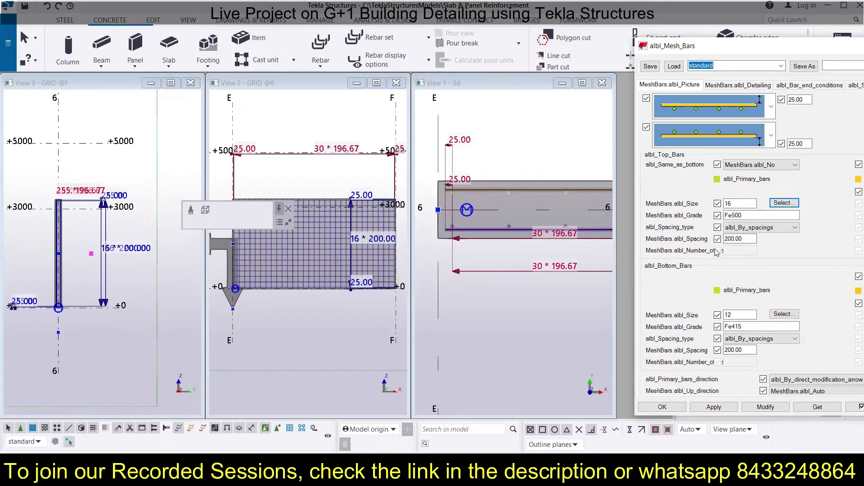
- Set the top primary bars' spacing type to number of bars with 10 bars and modify the mesh
{"action": "left_click", "coordinate": [765, 228]}
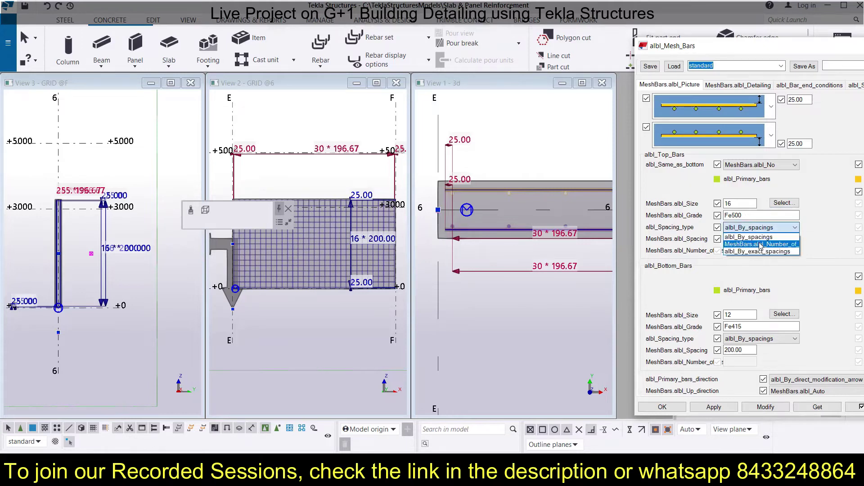
{"action": "left_click", "coordinate": [760, 244]}
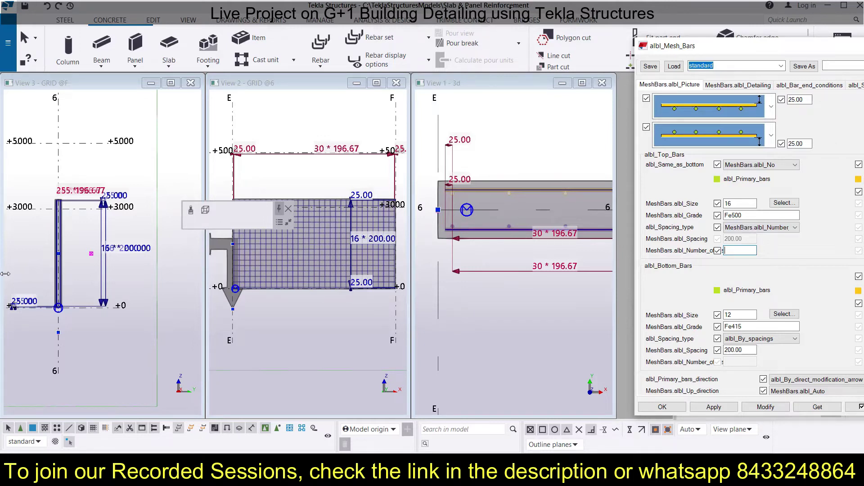
{"action": "scroll", "coordinate": [19, 253], "scroll_direction": "up", "scroll_amount": 3}
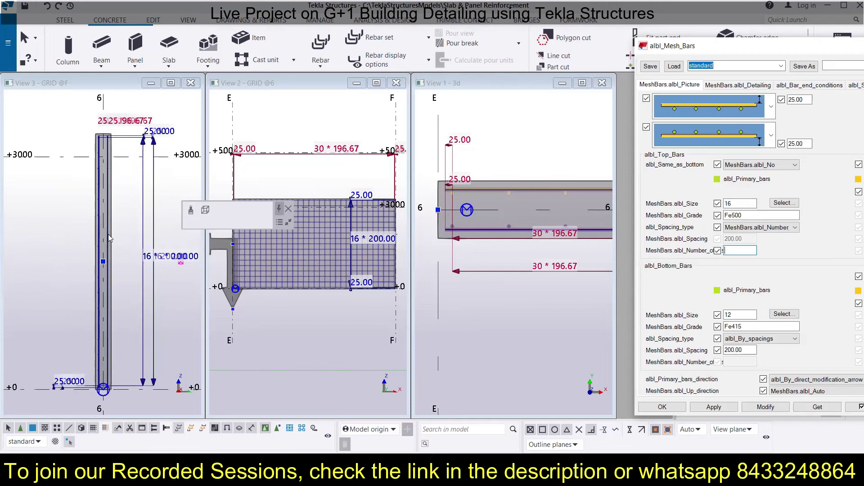
{"action": "left_click", "coordinate": [267, 303]}
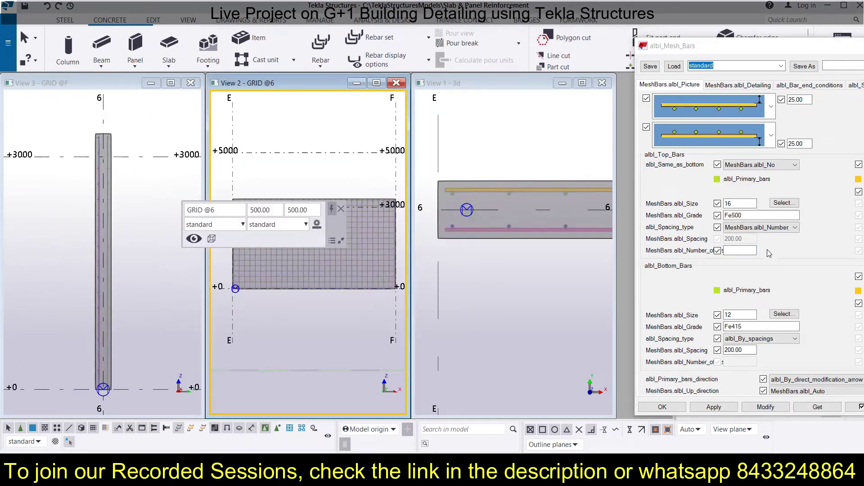
{"action": "left_click", "coordinate": [736, 251]}
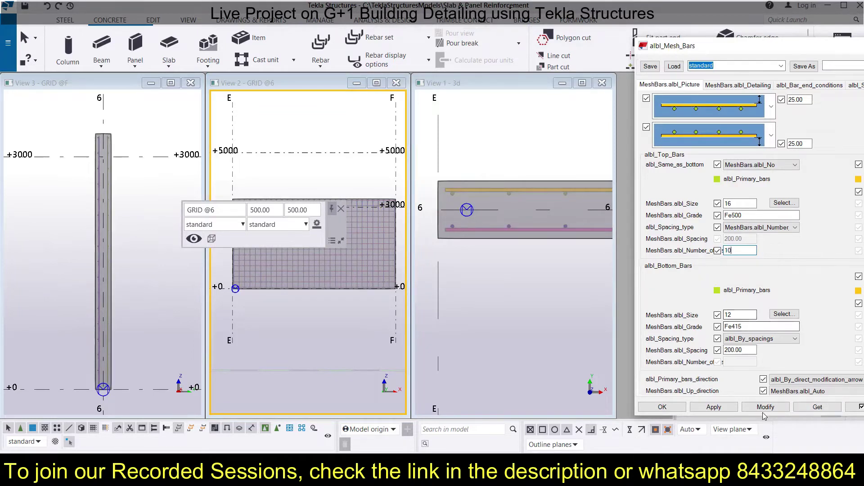
- Examine the top and bottom bar distribution along the panel from grid E to F in plan, with the 3d view maximized
{"action": "scroll", "coordinate": [513, 193], "scroll_direction": "down", "scroll_amount": 4}
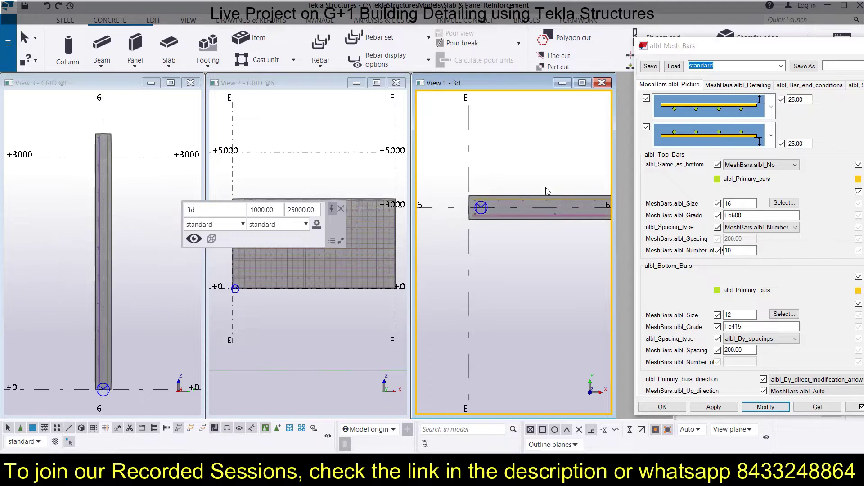
{"action": "scroll", "coordinate": [495, 202], "scroll_direction": "up", "scroll_amount": 5}
{"action": "middle_click_drag", "start_coordinate": [473, 236], "coordinate": [491, 253]}
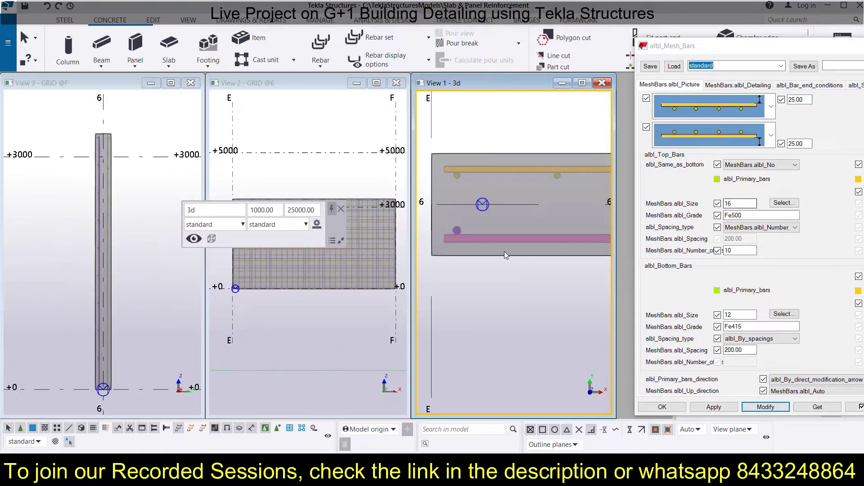
{"action": "key", "text": "ctrl+p"}
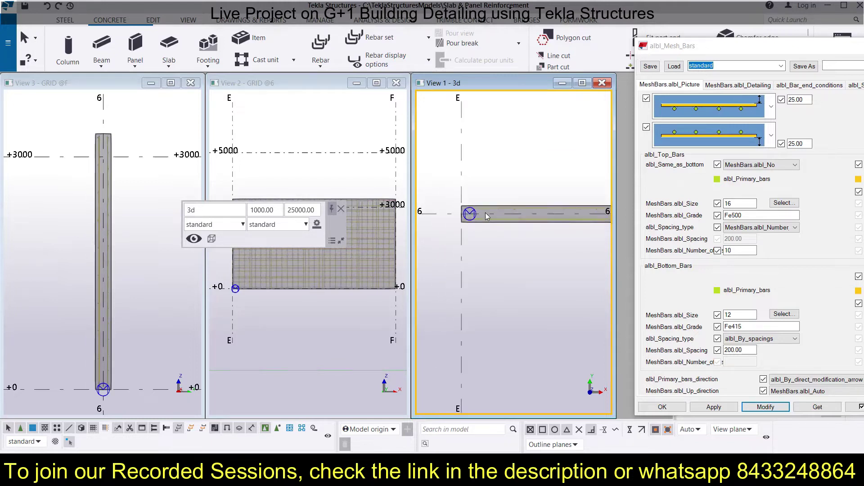
{"action": "scroll", "coordinate": [519, 217], "scroll_direction": "up", "scroll_amount": 3}
{"action": "left_click", "coordinate": [535, 224]}
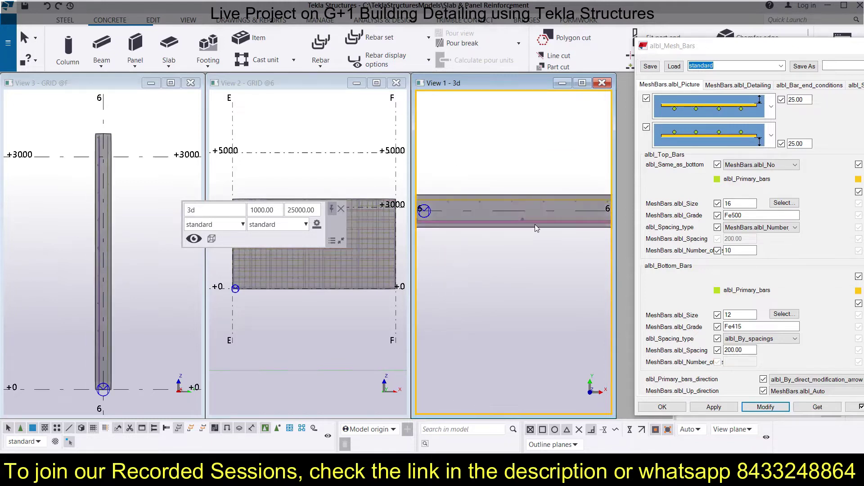
{"action": "scroll", "coordinate": [541, 232], "scroll_direction": "down", "scroll_amount": 2}
{"action": "middle_click_drag", "start_coordinate": [536, 231], "coordinate": [515, 229]}
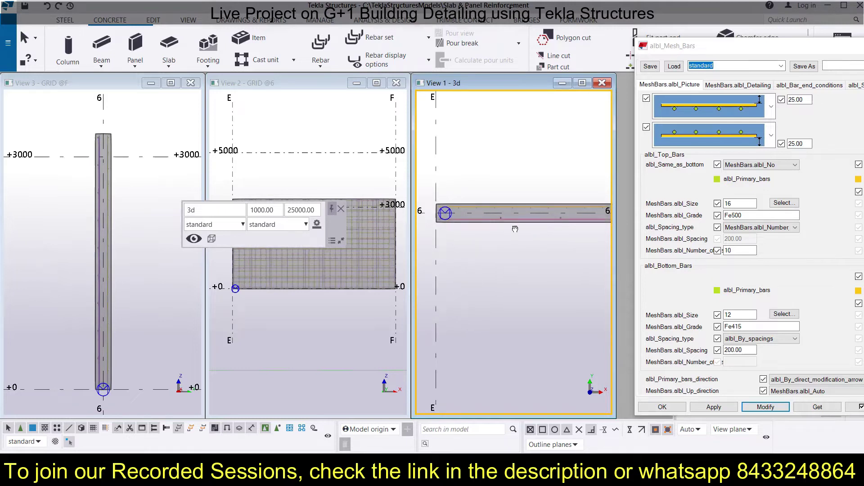
{"action": "scroll", "coordinate": [511, 215], "scroll_direction": "down", "scroll_amount": 1}
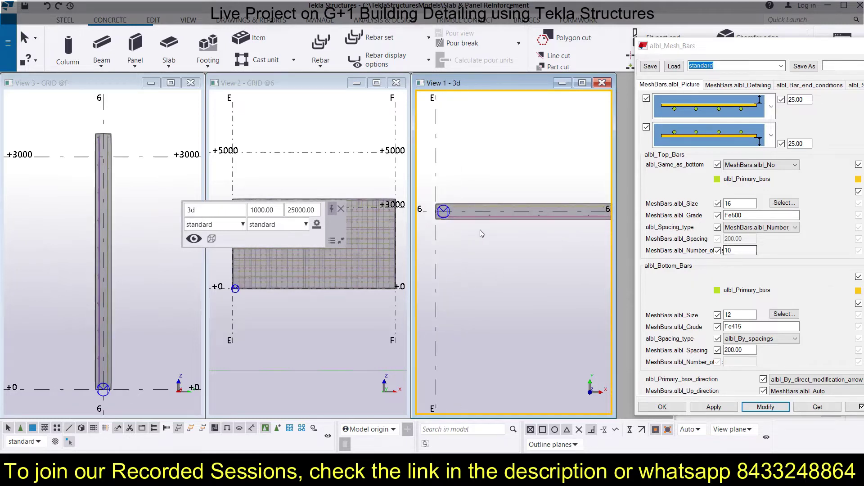
{"action": "scroll", "coordinate": [480, 231], "scroll_direction": "down", "scroll_amount": 1}
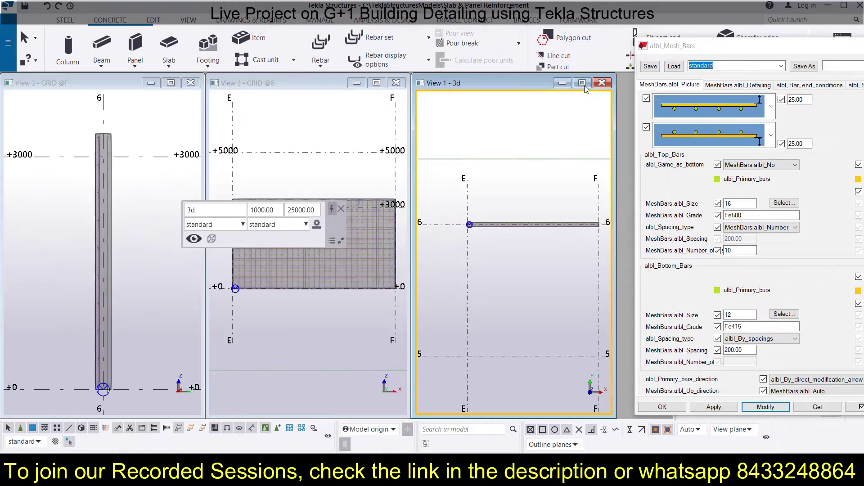
{"action": "left_click", "coordinate": [583, 83]}
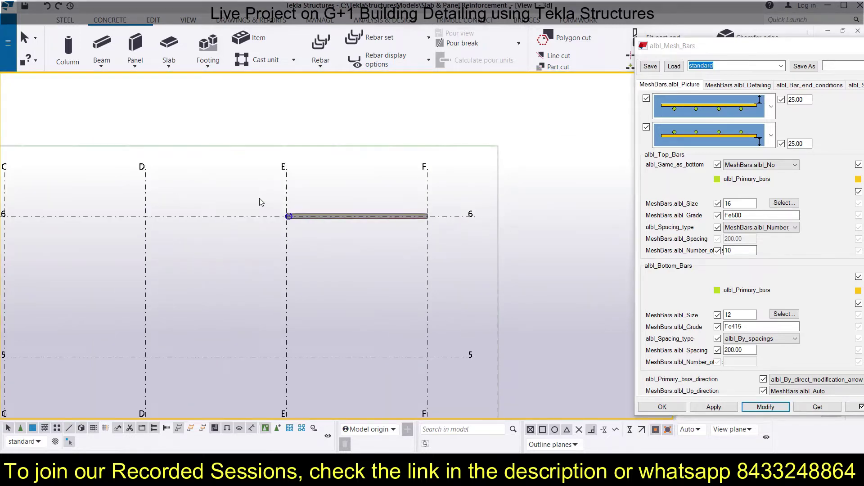
{"action": "scroll", "coordinate": [288, 201], "scroll_direction": "up", "scroll_amount": 3}
{"action": "scroll", "coordinate": [500, 221], "scroll_direction": "up", "scroll_amount": 2}
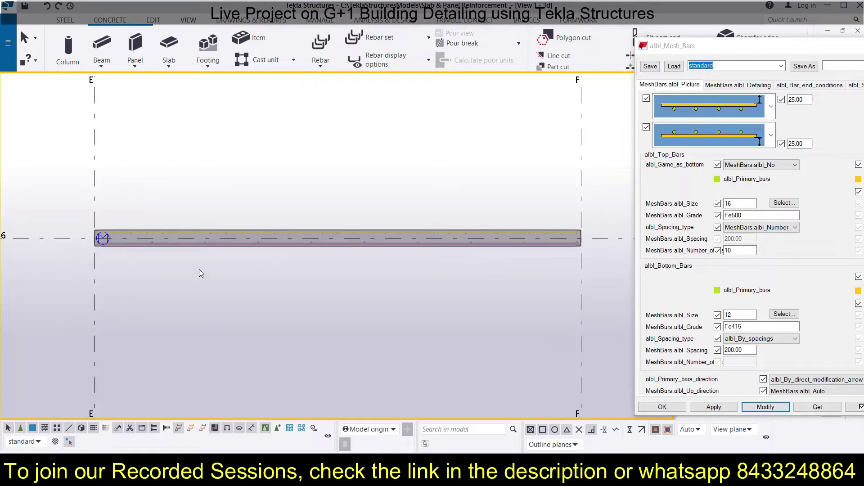
- Set the number of top primary bars to 20 and modify the panel's selected mesh
{"action": "left_click_drag", "start_coordinate": [736, 253], "coordinate": [717, 255]}
{"action": "type", "text": "20"}
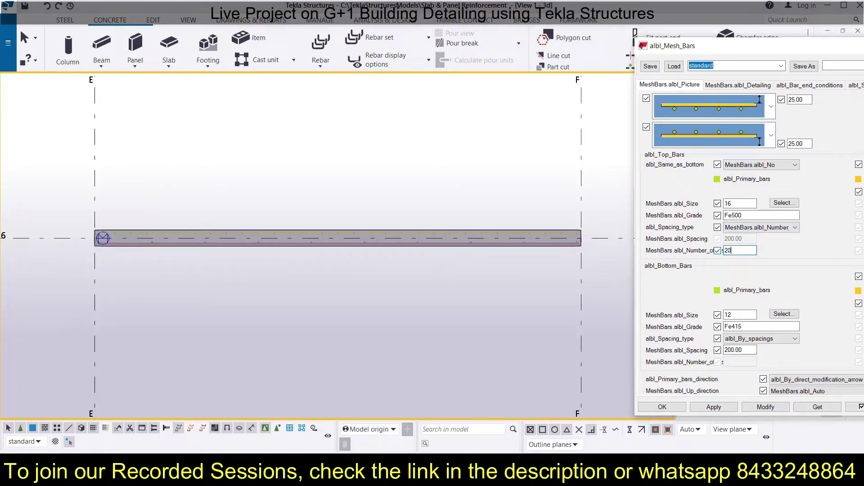
{"action": "left_click", "coordinate": [765, 408]}
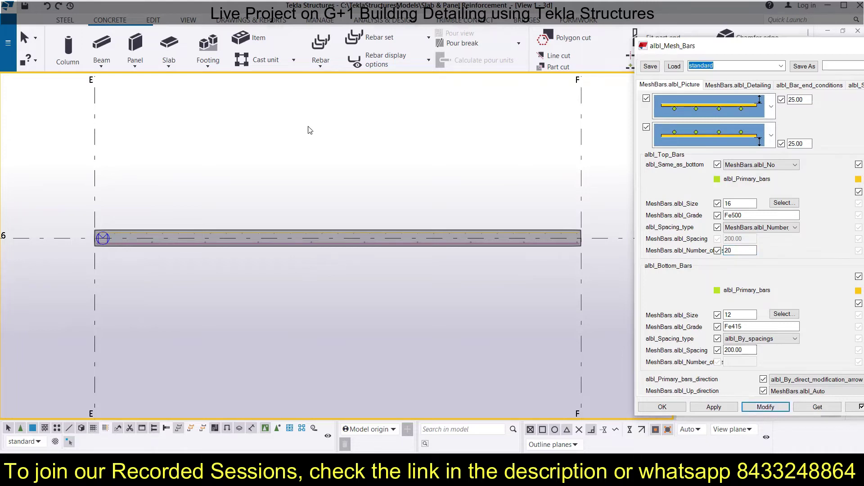
{"action": "left_click", "coordinate": [486, 243]}
{"action": "left_click", "coordinate": [766, 407]}
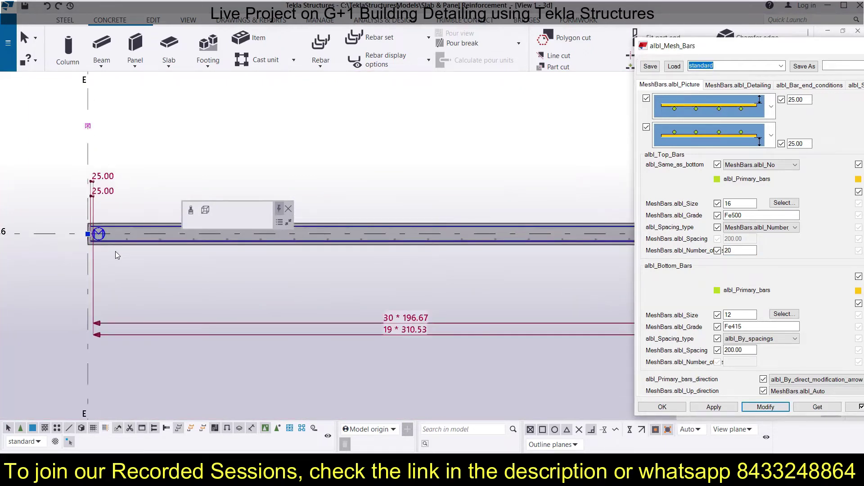
- Switch the top primary bars' spacing type to By spacings with a 400 mm spacing and modify the mesh
{"action": "scroll", "coordinate": [116, 251], "scroll_direction": "down", "scroll_amount": 3}
{"action": "left_click_drag", "start_coordinate": [748, 251], "coordinate": [712, 252]}
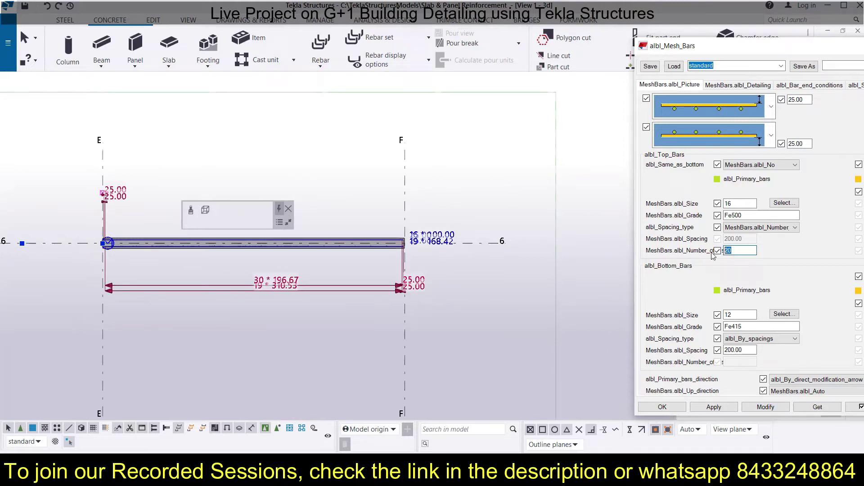
{"action": "left_click", "coordinate": [776, 229]}
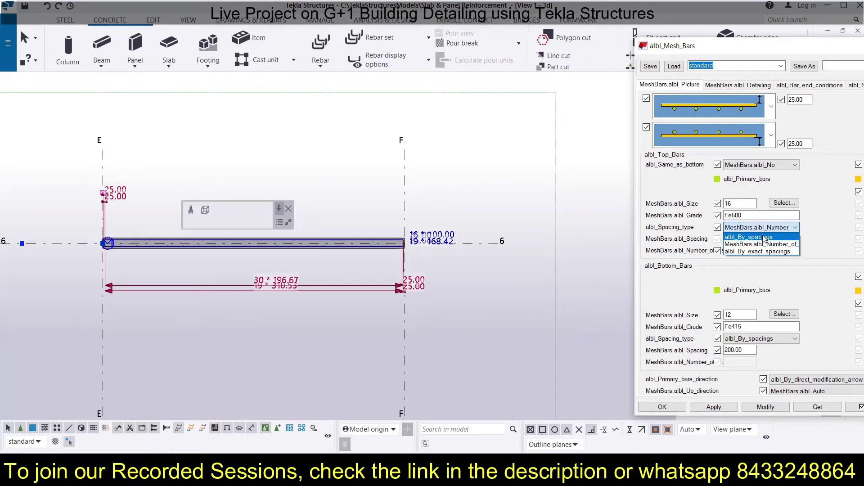
{"action": "left_click", "coordinate": [764, 237]}
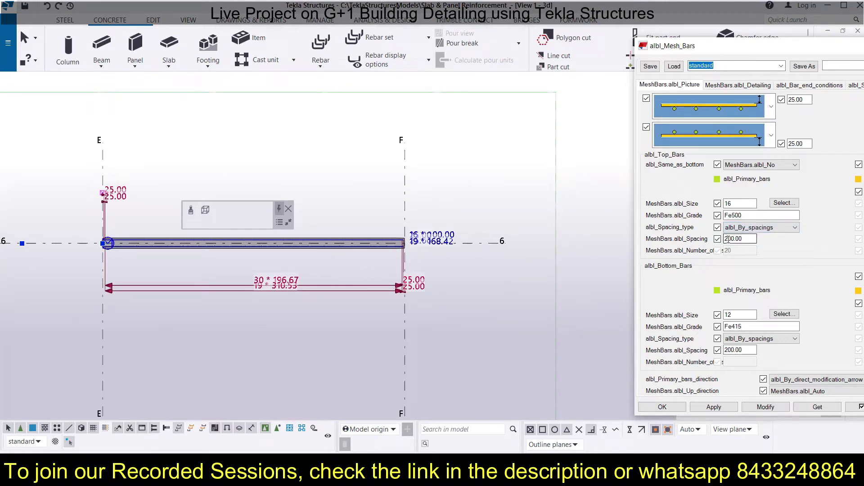
{"action": "type", "text": "4"}
{"action": "scroll", "coordinate": [153, 264], "scroll_direction": "up", "scroll_amount": 5}
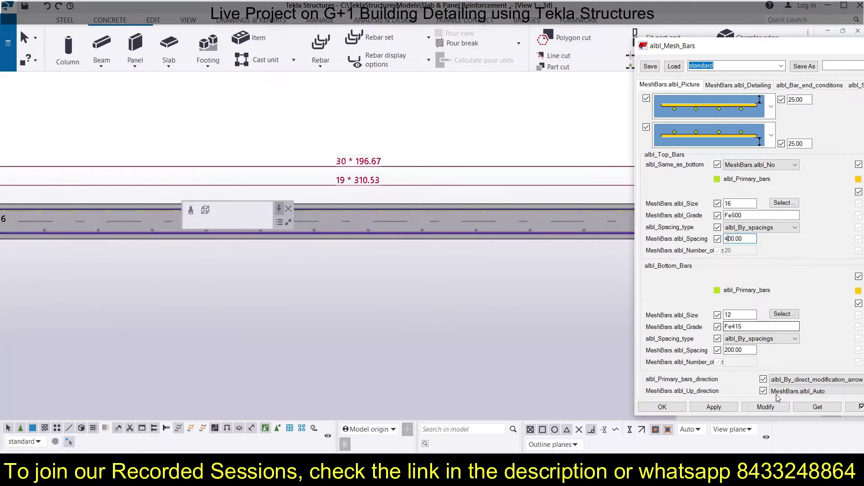
{"action": "left_click", "coordinate": [766, 407]}
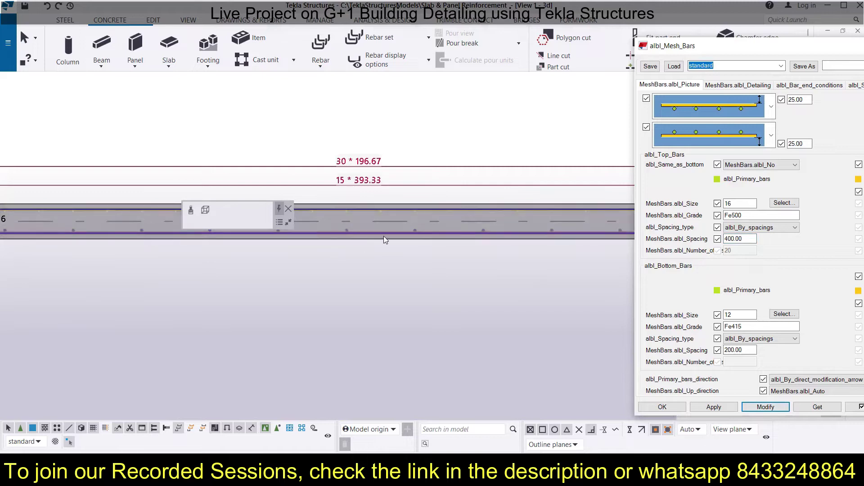
- Set the top primary bars' spacing to 200 mm and modify the mesh
{"action": "left_click", "coordinate": [726, 240]}
{"action": "key", "text": "Delete"}
{"action": "type", "text": "4"}
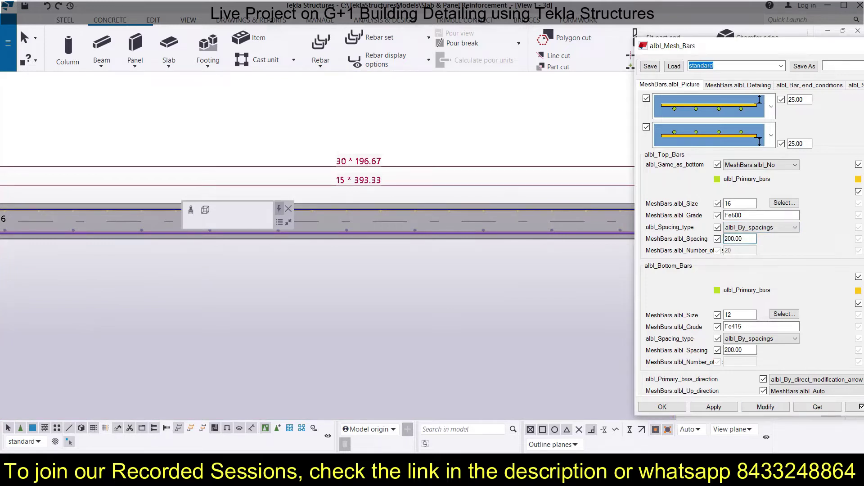
{"action": "left_click", "coordinate": [765, 407]}
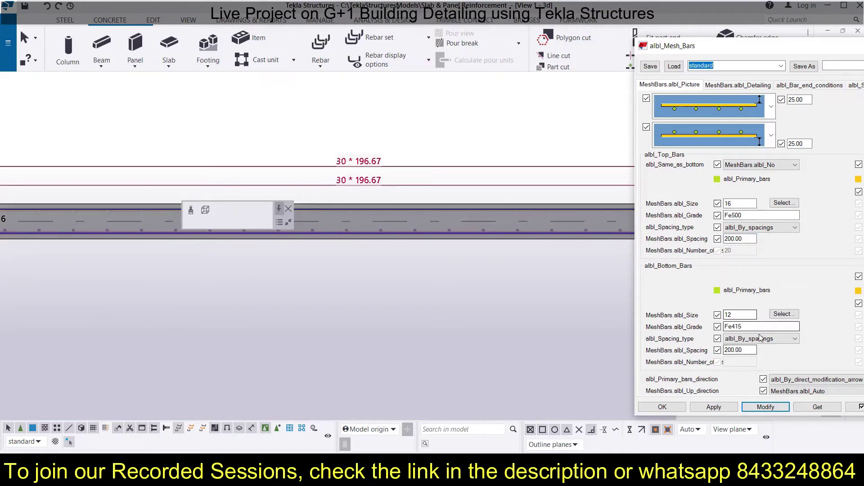
- Choose the Fe500 main rebar of size 20 from the rebar catalog for the bottom primary bars
{"action": "left_click", "coordinate": [782, 314]}
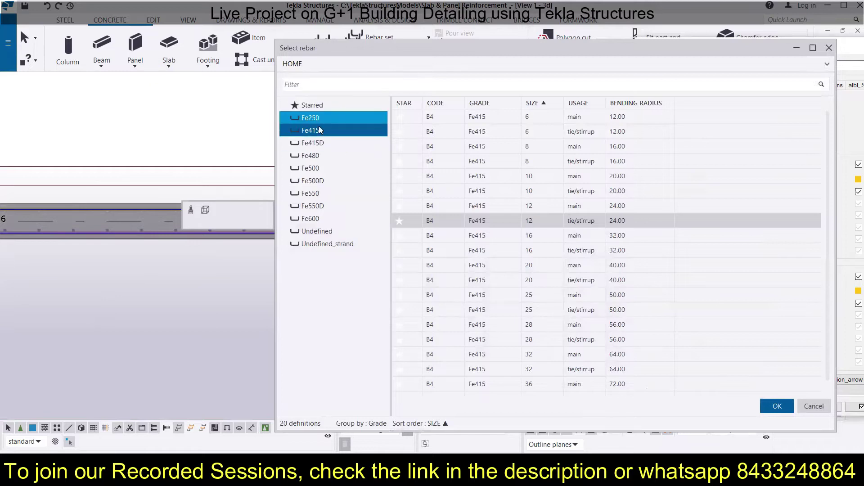
{"action": "left_click", "coordinate": [334, 168]}
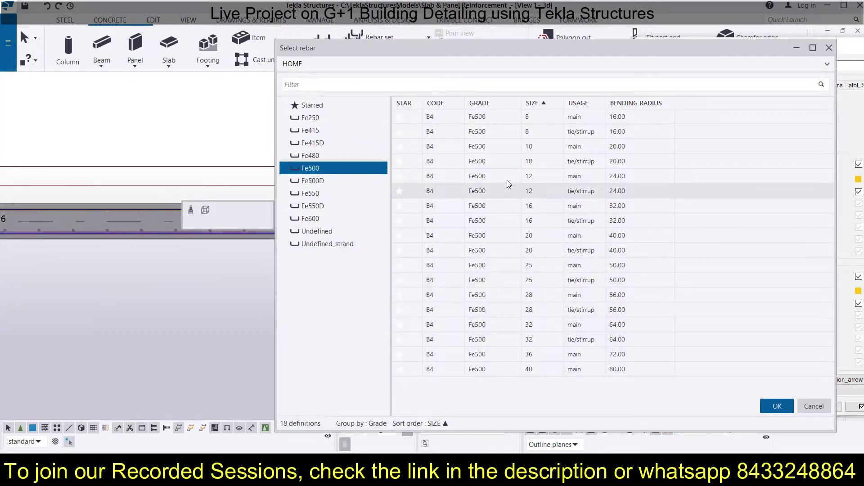
{"action": "left_click", "coordinate": [545, 237]}
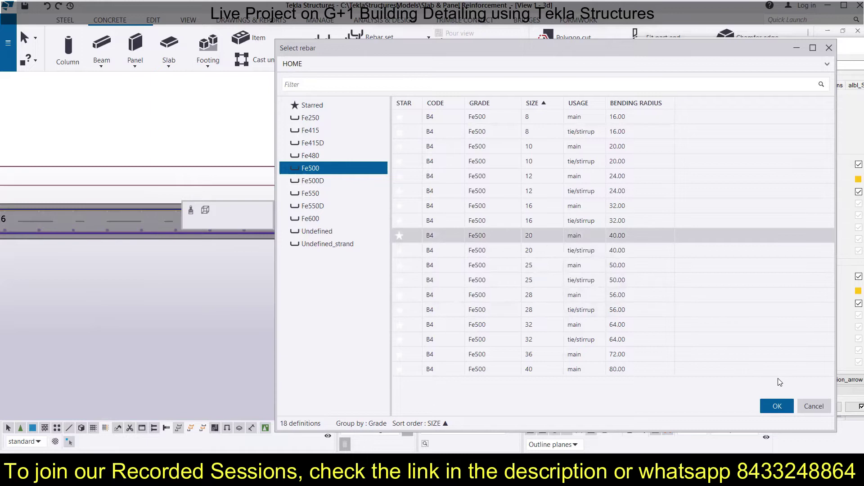
{"action": "left_click", "coordinate": [777, 406]}
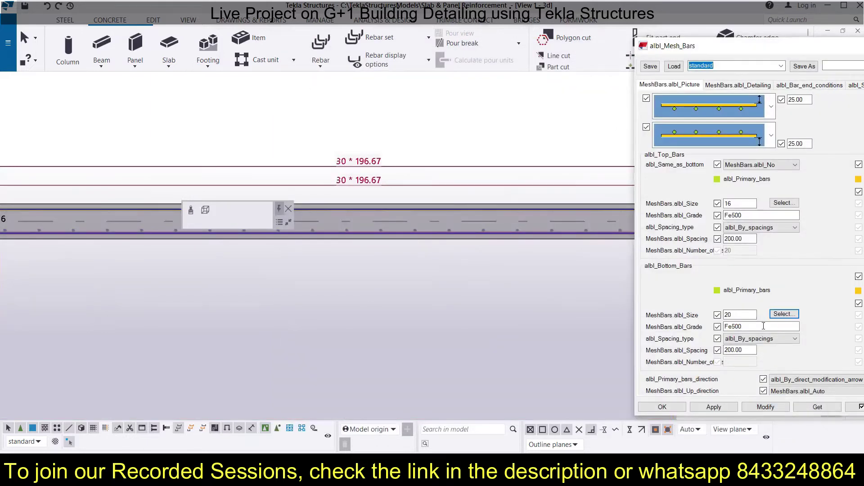
- Set the bottom primary bars' spacing to 300 mm and modify the mesh
{"action": "left_click", "coordinate": [728, 350]}
{"action": "type", "text": "3"}
{"action": "left_click", "coordinate": [765, 407]}
{"action": "scroll", "coordinate": [350, 208], "scroll_direction": "up", "scroll_amount": 3}
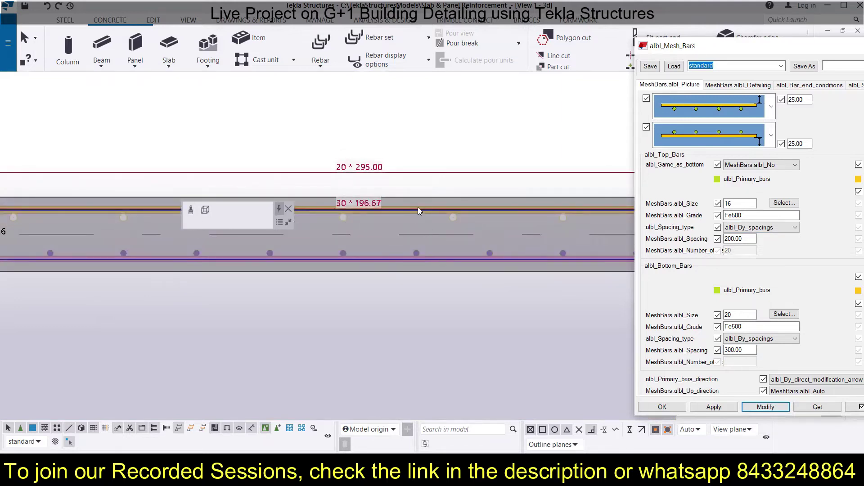
{"action": "scroll", "coordinate": [417, 206], "scroll_direction": "down", "scroll_amount": 5}
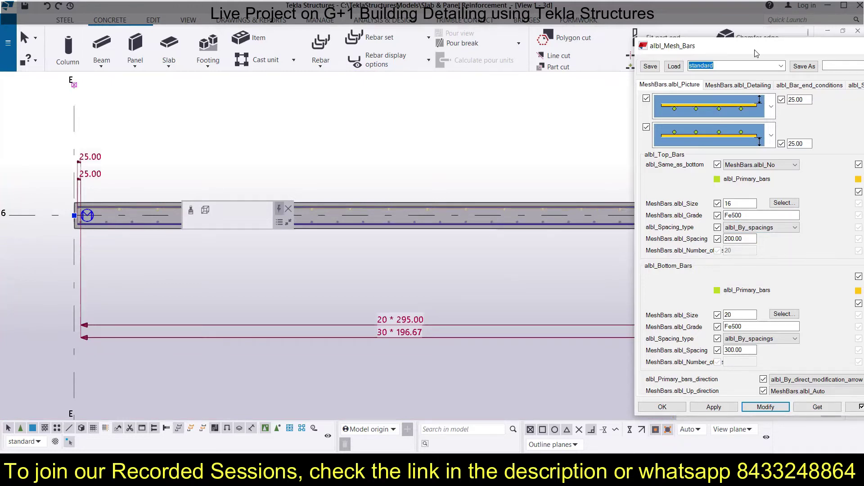
- Examine the choices available for the secondary bars, the primary bars direction and the up direction of the mesh
{"action": "left_click_drag", "start_coordinate": [753, 51], "coordinate": [503, 44]}
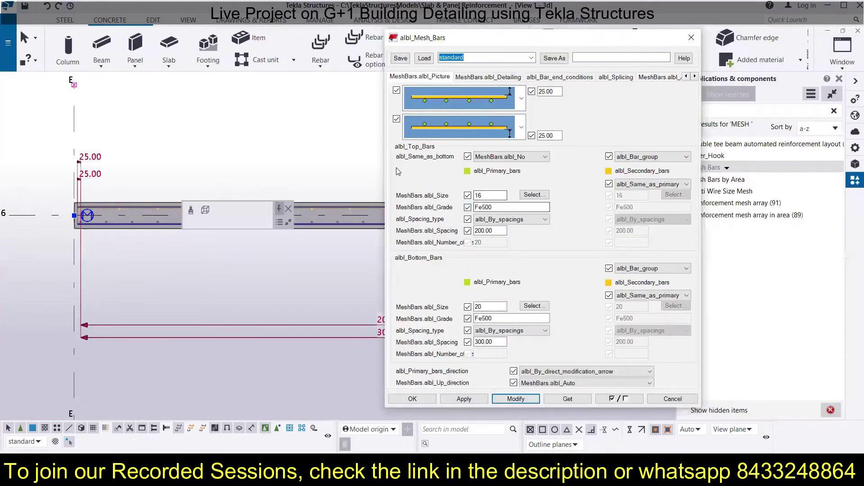
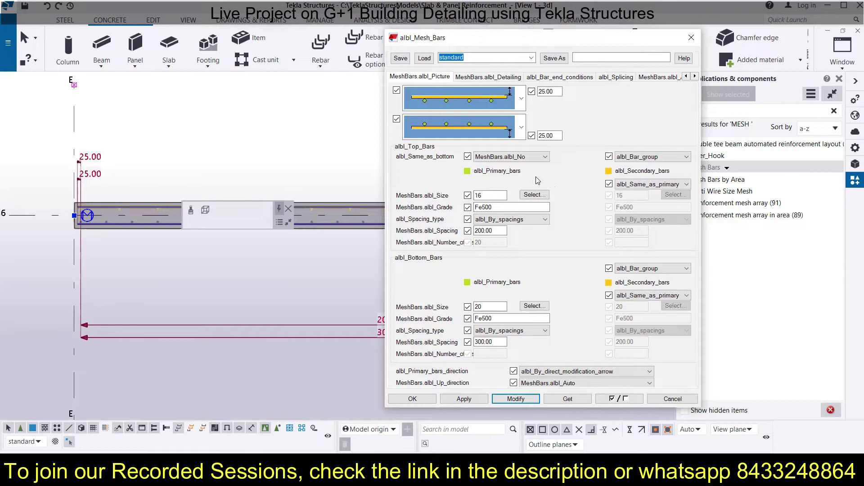
{"action": "left_click", "coordinate": [684, 186]}
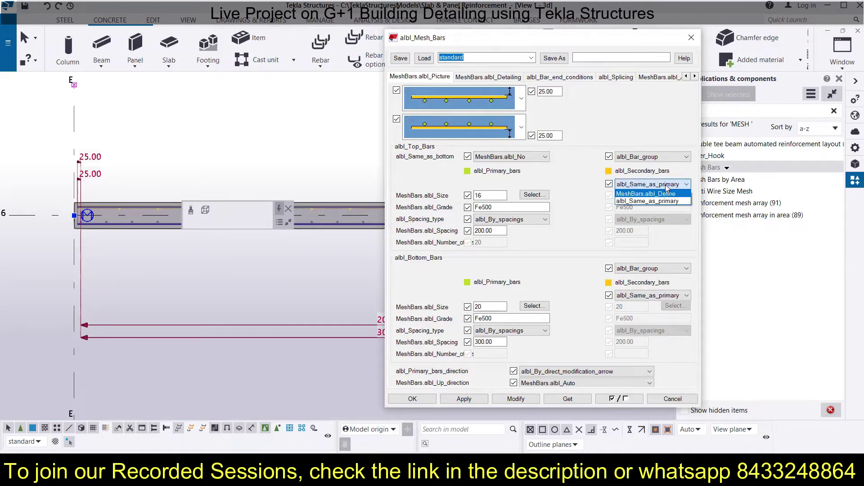
{"action": "left_click", "coordinate": [666, 185]}
{"action": "left_click", "coordinate": [662, 157]}
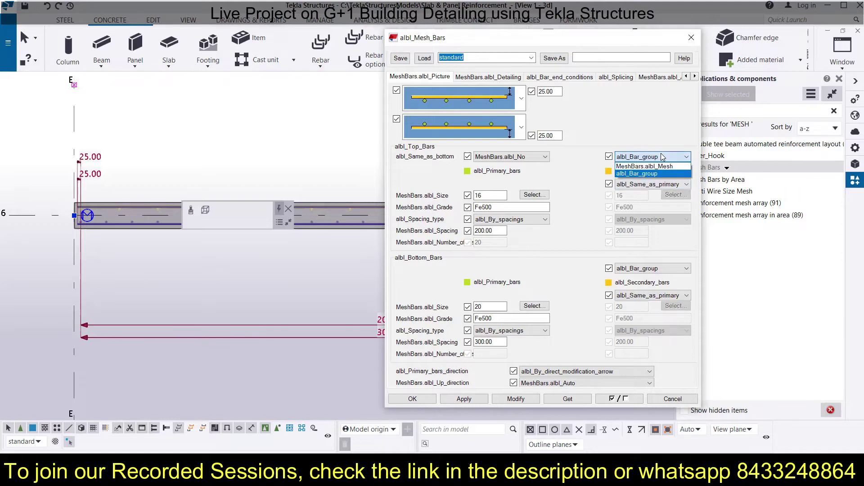
{"action": "left_click", "coordinate": [662, 157]}
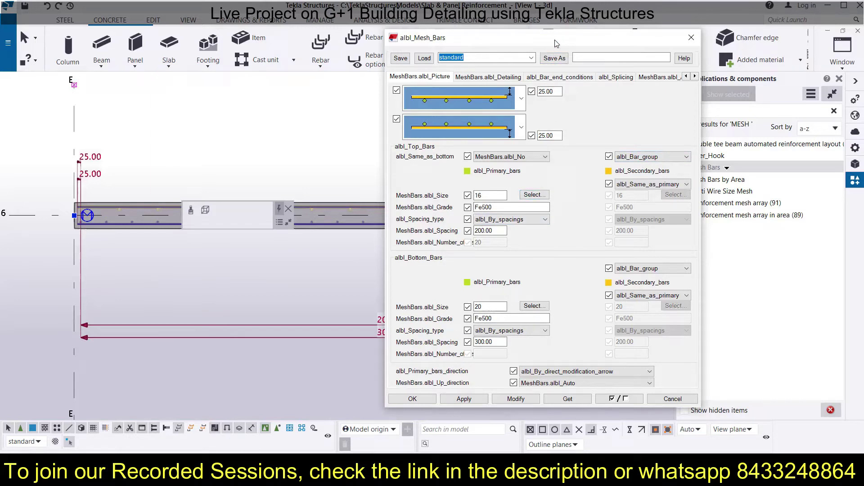
{"action": "left_click_drag", "start_coordinate": [555, 43], "coordinate": [674, 38]}
{"action": "left_click", "coordinate": [702, 367]}
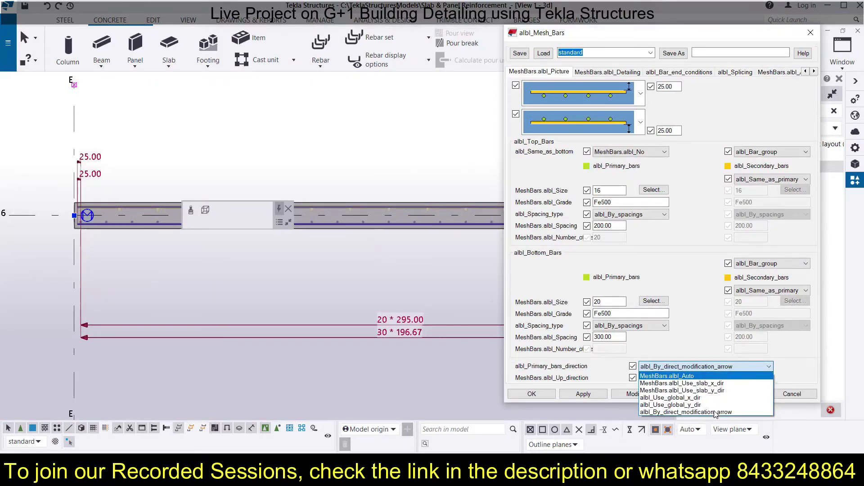
{"action": "key", "text": "Down"}
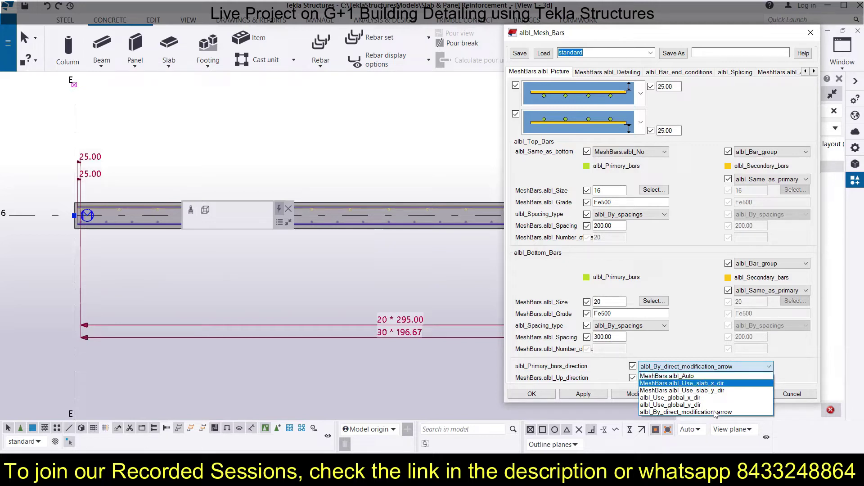
{"action": "key", "text": "Down"}
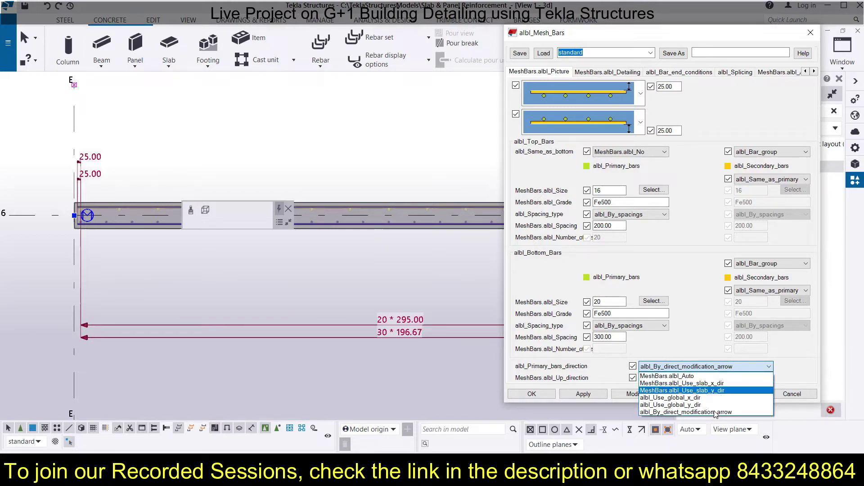
{"action": "key", "text": "Up"}
{"action": "key", "text": "Down"}
{"action": "key", "text": "Down"}
{"action": "key", "text": "Down"}
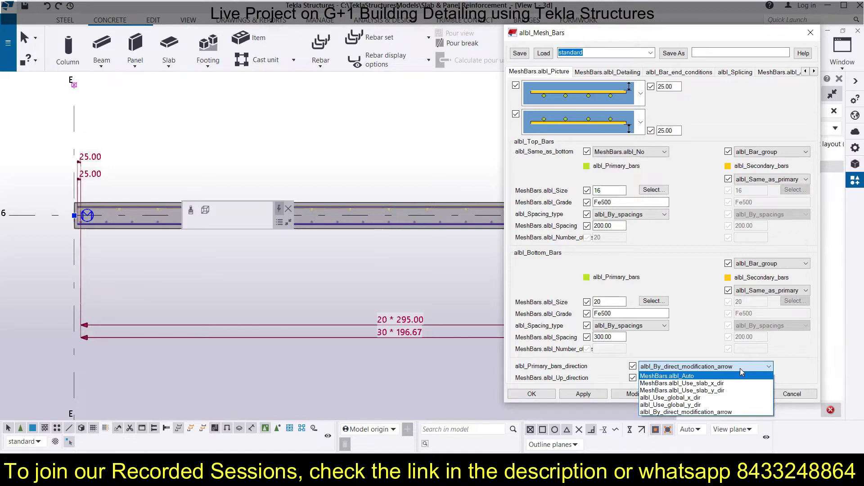
{"action": "key", "text": "Escape"}
{"action": "left_click", "coordinate": [654, 377]}
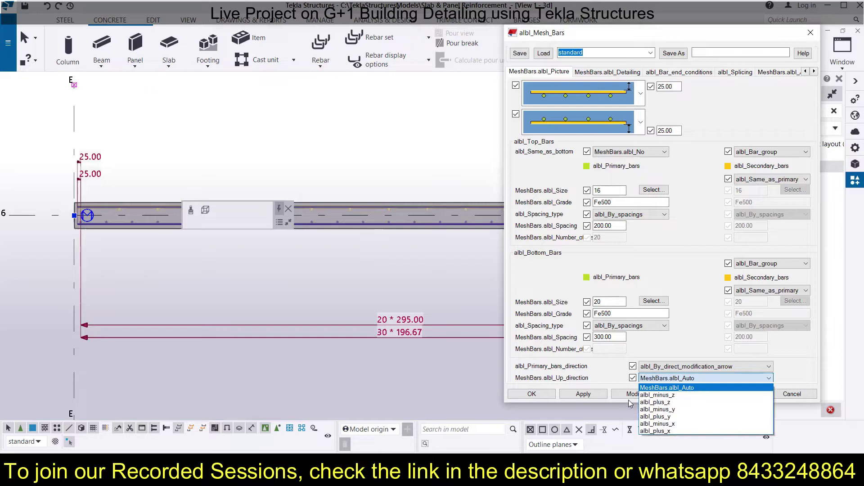
{"action": "left_click", "coordinate": [696, 380]}
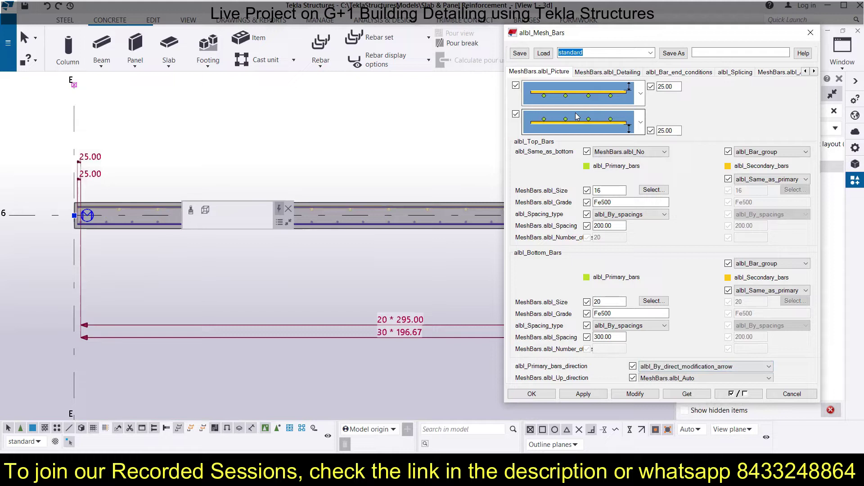
- Tile the open views vertically so the 3d, GRID @6 and GRID @F views can be compared with the mesh's detailing settings
{"action": "left_click", "coordinate": [607, 72]}
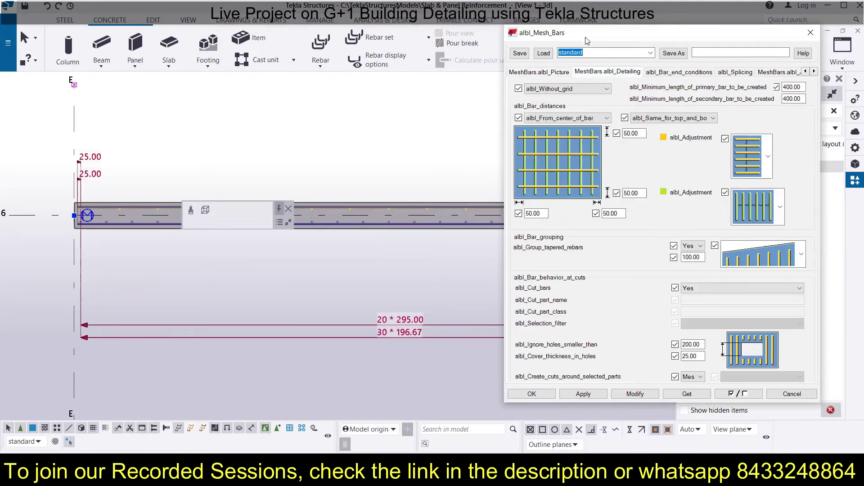
{"action": "scroll", "coordinate": [293, 128], "scroll_direction": "down", "scroll_amount": 2}
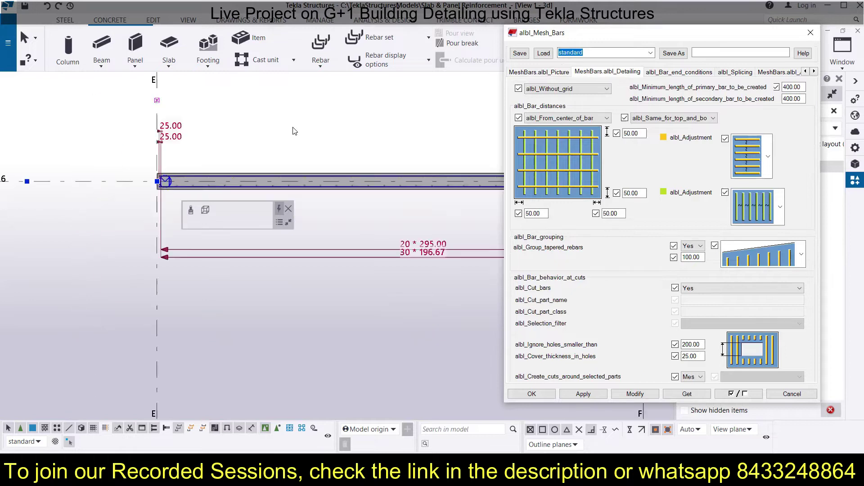
{"action": "left_click_drag", "start_coordinate": [614, 38], "coordinate": [504, 72]}
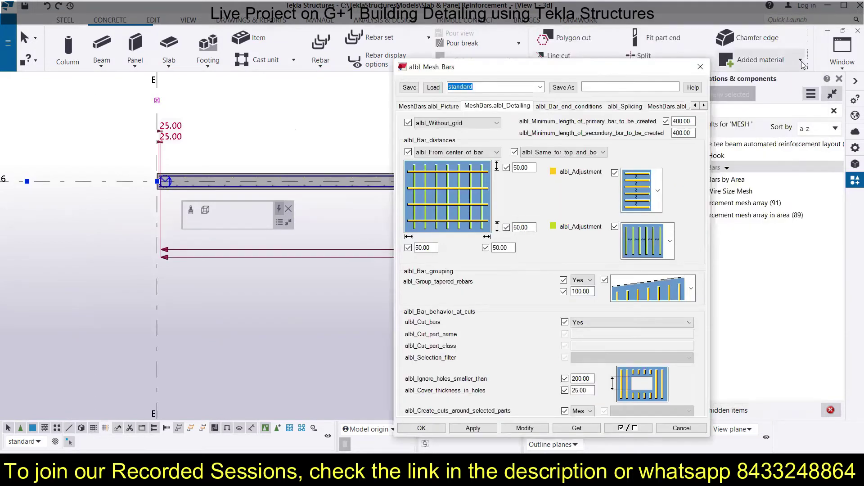
{"action": "left_click", "coordinate": [842, 65]}
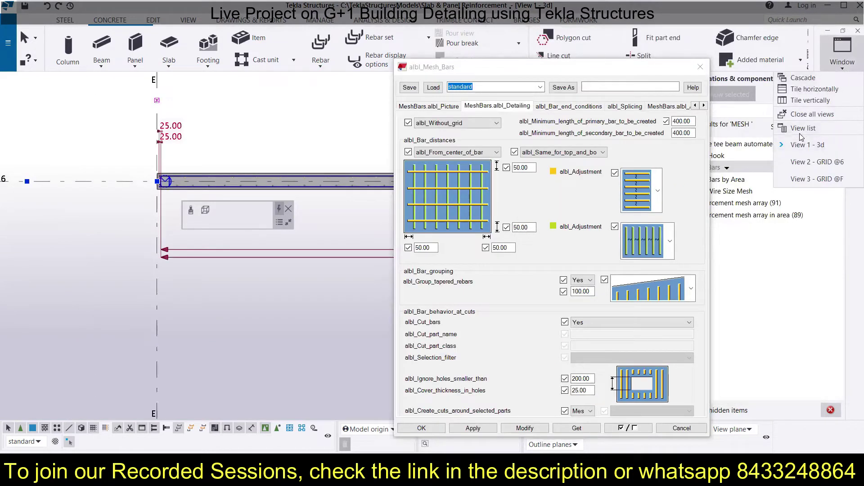
{"action": "left_click", "coordinate": [810, 100]}
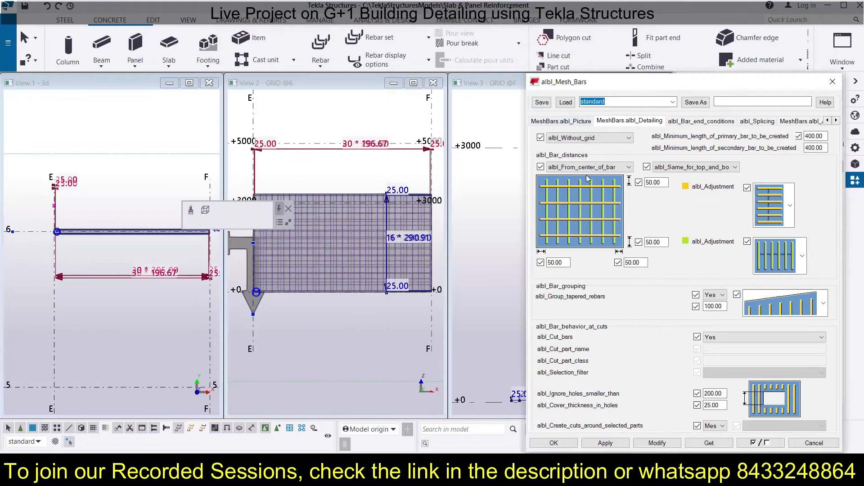
- Set the bottom primary bars' spacing to 200 mm and modify the mesh
{"action": "left_click", "coordinate": [563, 121]}
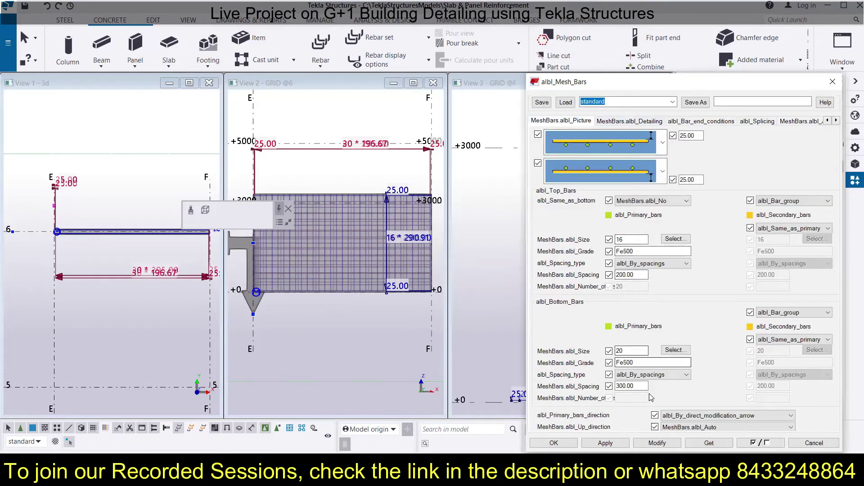
{"action": "left_click", "coordinate": [619, 386]}
{"action": "key", "text": "BackSpace"}
{"action": "type", "text": "2"}
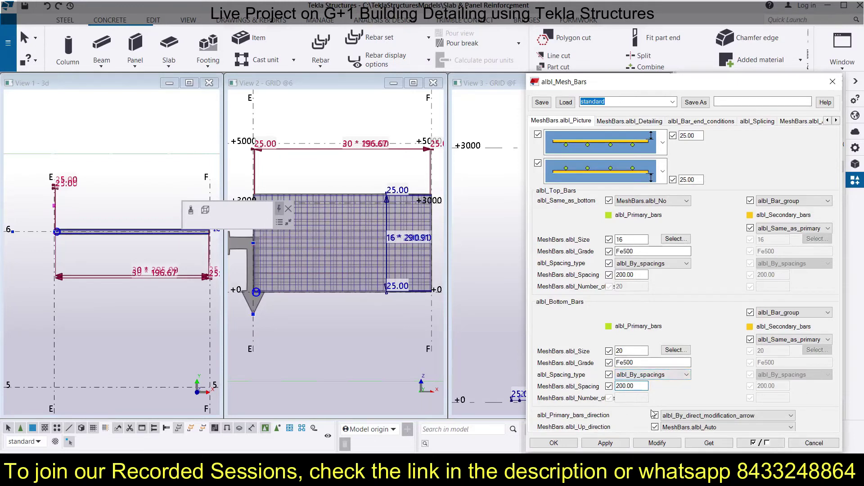
{"action": "left_click", "coordinate": [669, 447]}
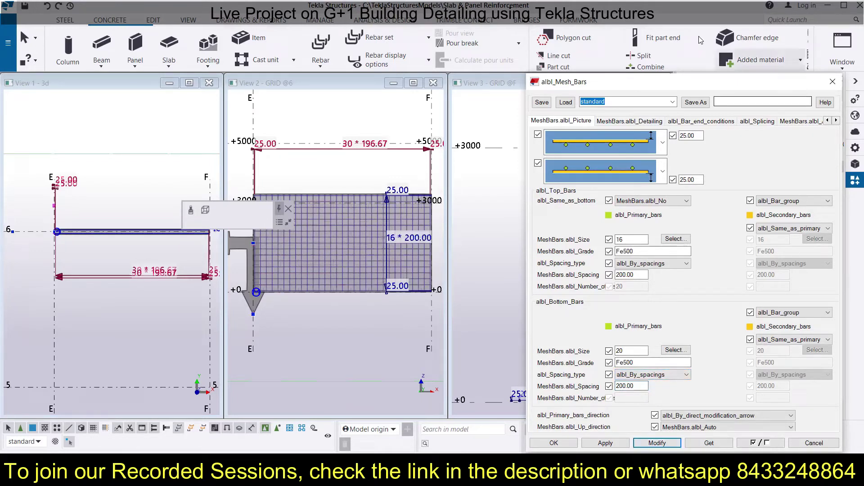
- Set the bar distances from all four panel edges to 200 mm and modify the mesh
{"action": "left_click", "coordinate": [630, 121]}
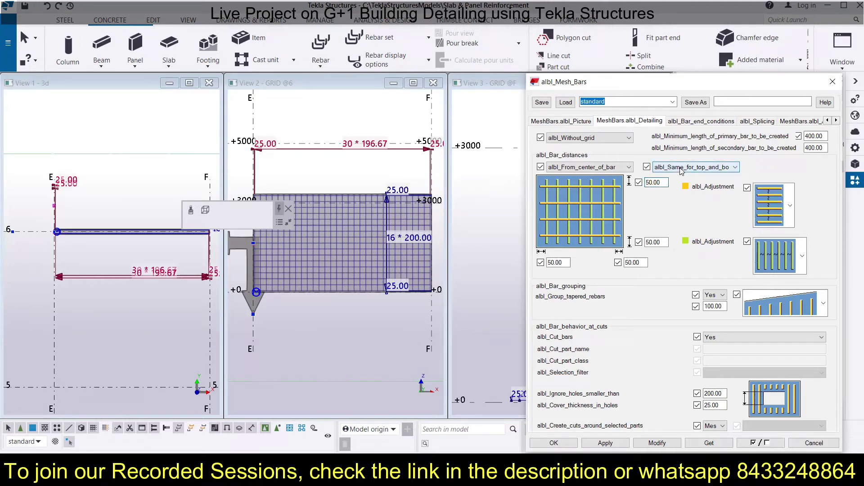
{"action": "left_click", "coordinate": [647, 182]}
{"action": "type", "text": "20"}
{"action": "left_click_drag", "start_coordinate": [665, 183], "coordinate": [639, 185]}
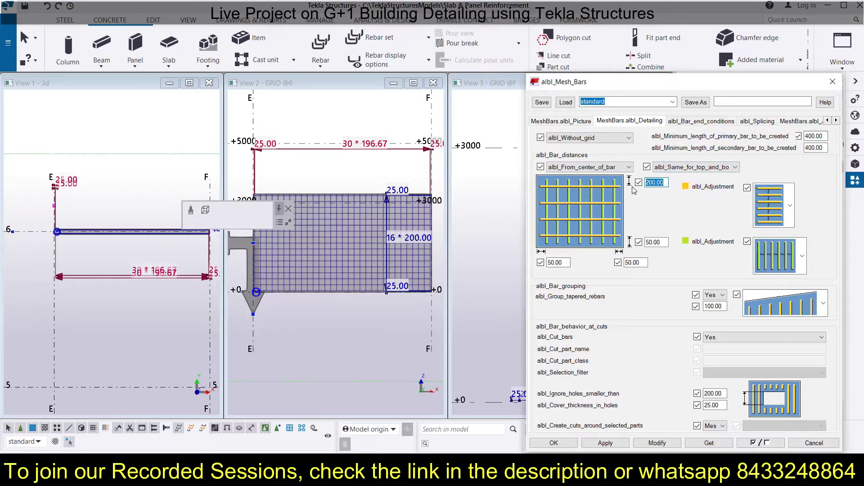
{"action": "left_click_drag", "start_coordinate": [665, 243], "coordinate": [542, 271]}
{"action": "type", "text": "200200"}
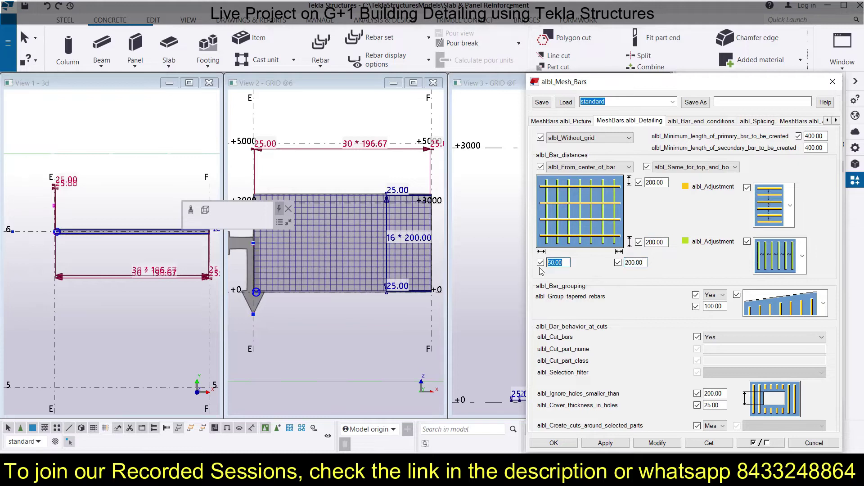
{"action": "type", "text": "200.00"}
{"action": "left_click", "coordinate": [657, 446]}
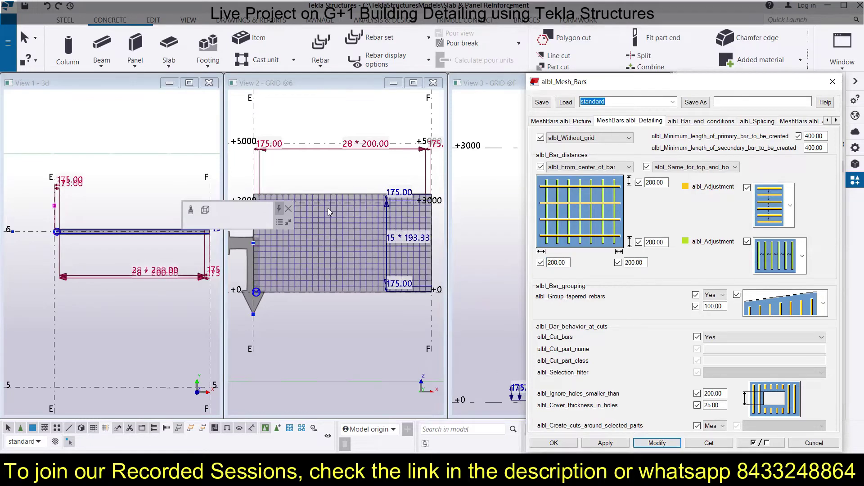
{"action": "left_click", "coordinate": [288, 209]}
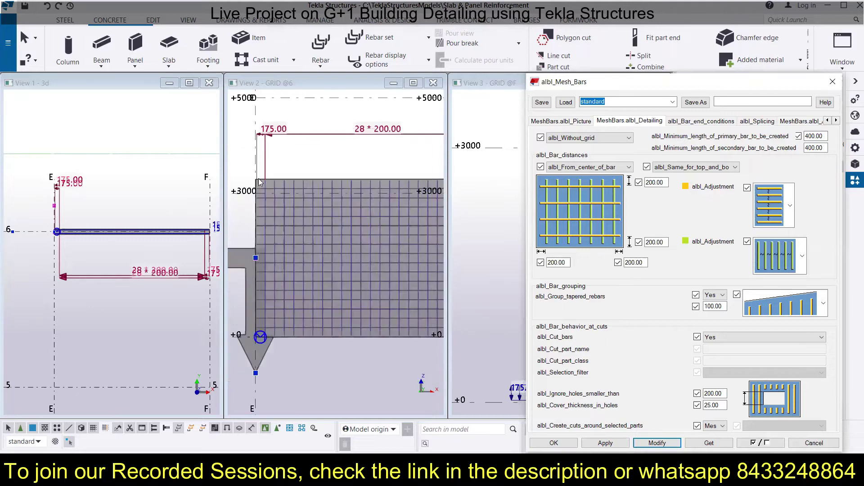
{"action": "middle_click_drag", "start_coordinate": [252, 214], "coordinate": [255, 198]}
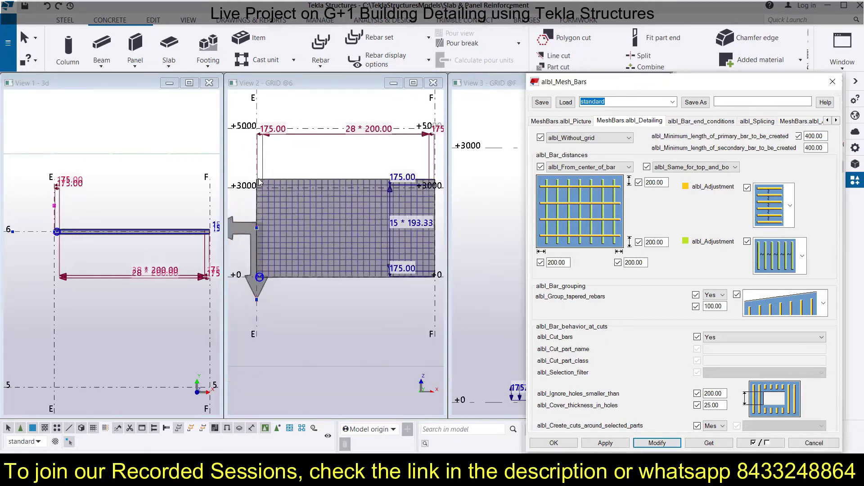
- Set the bar distances at the panel's grid E and grid F ends to 50 mm and modify the mesh
{"action": "left_click", "coordinate": [555, 263]}
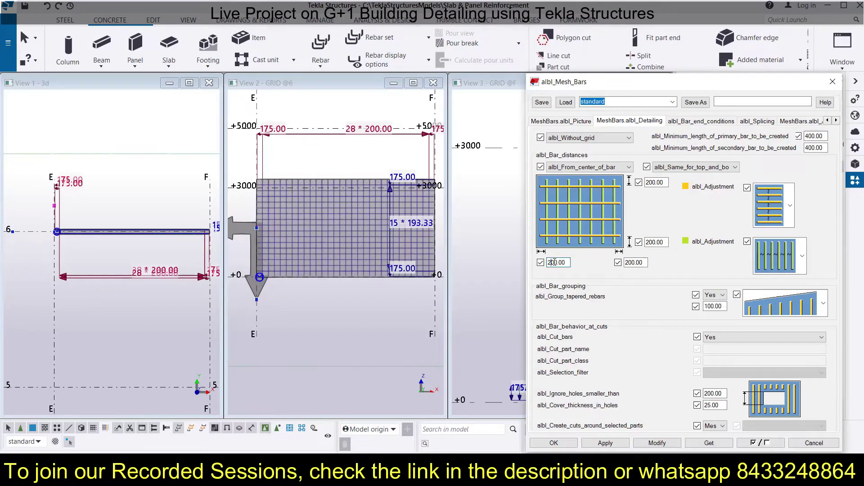
{"action": "type", "text": "1"}
{"action": "left_click", "coordinate": [628, 262]}
{"action": "key", "text": "BackSpace"}
{"action": "key", "text": "BackSpace"}
{"action": "type", "text": "5"}
{"action": "left_click", "coordinate": [657, 443]}
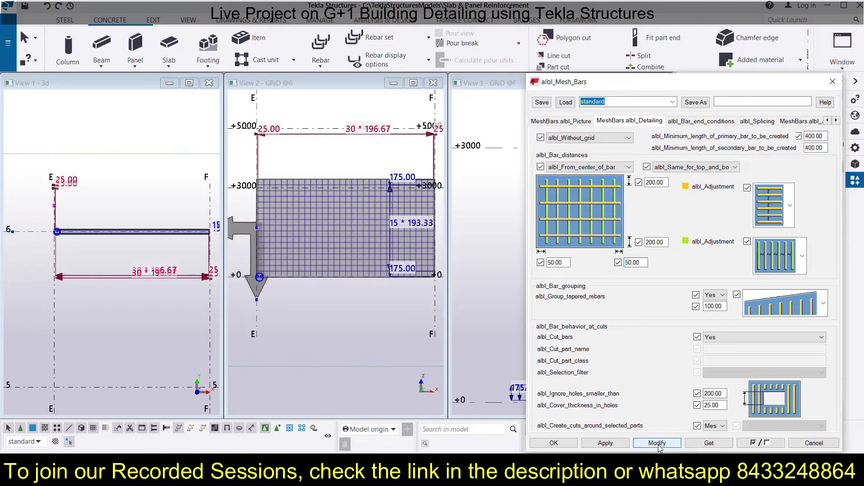
{"action": "scroll", "coordinate": [258, 209], "scroll_direction": "up", "scroll_amount": 5}
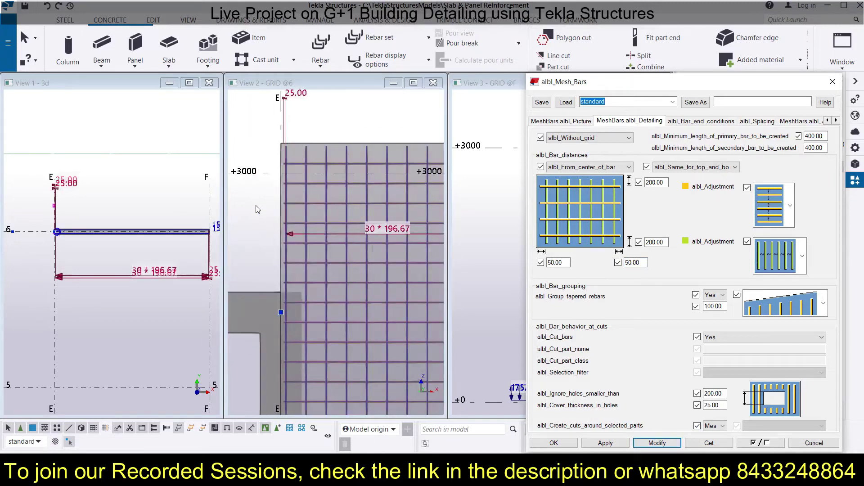
{"action": "scroll", "coordinate": [257, 209], "scroll_direction": "up", "scroll_amount": 1}
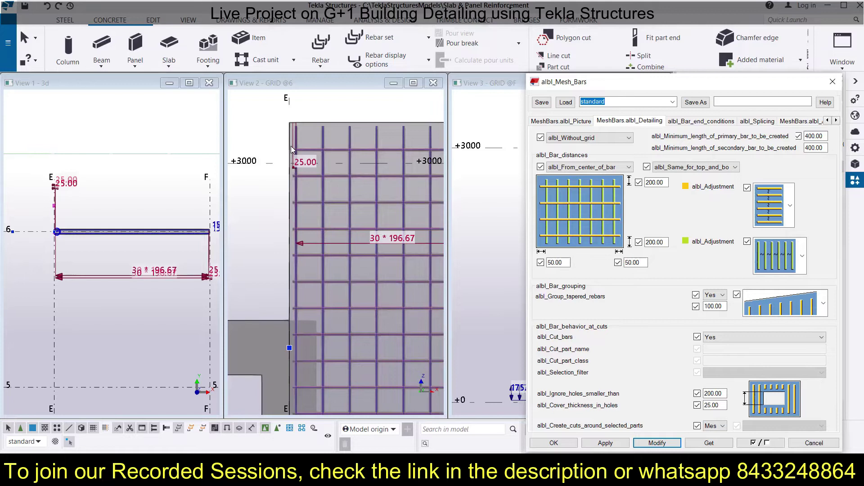
- Set the bar distances at the panel's upper and lower edges to 50 mm and modify the mesh
{"action": "scroll", "coordinate": [291, 146], "scroll_direction": "down", "scroll_amount": 5}
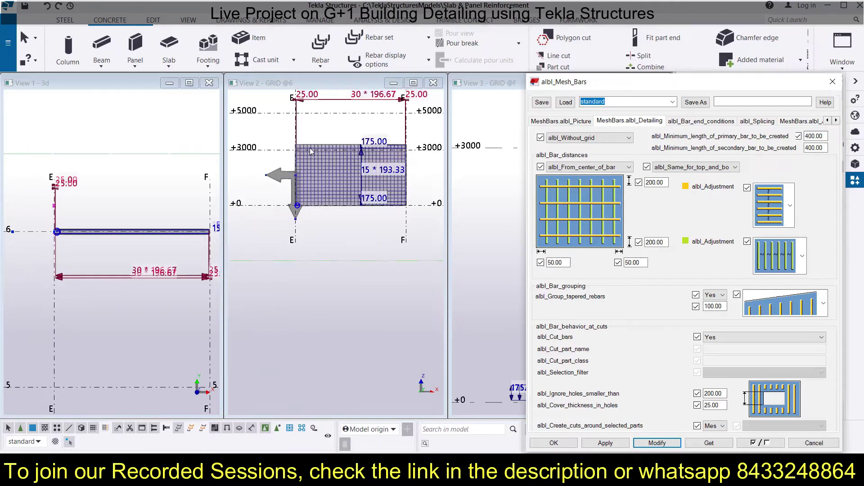
{"action": "scroll", "coordinate": [335, 175], "scroll_direction": "up", "scroll_amount": 4}
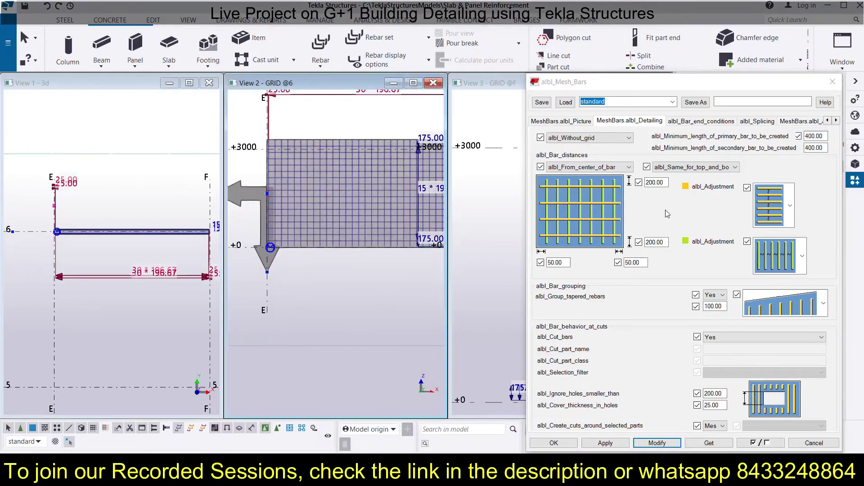
{"action": "left_click", "coordinate": [647, 182]}
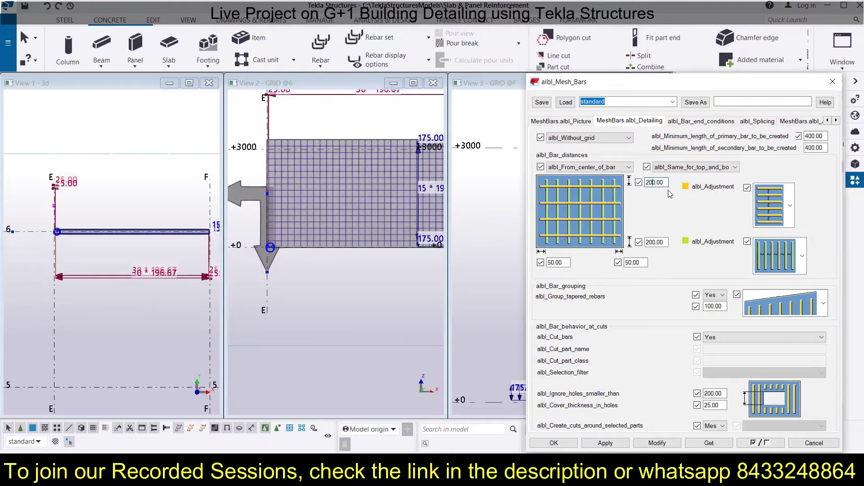
{"action": "type", "text": "5"}
{"action": "left_click", "coordinate": [654, 242]}
{"action": "key", "text": "BackSpace"}
{"action": "key", "text": "BackSpace"}
{"action": "type", "text": "5"}
{"action": "left_click", "coordinate": [650, 446]}
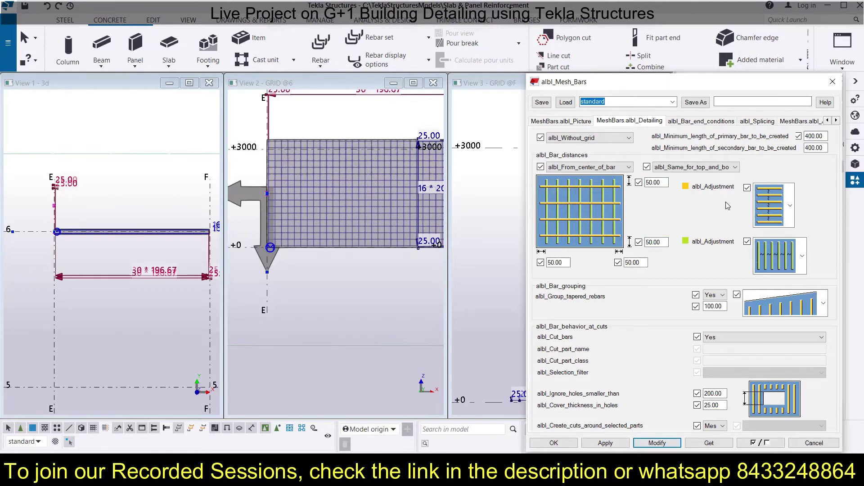
- Try two uneven spacing adjustments for the secondary bars, one at a single end and one between end bars, modifying the mesh each time
{"action": "left_click", "coordinate": [791, 206]}
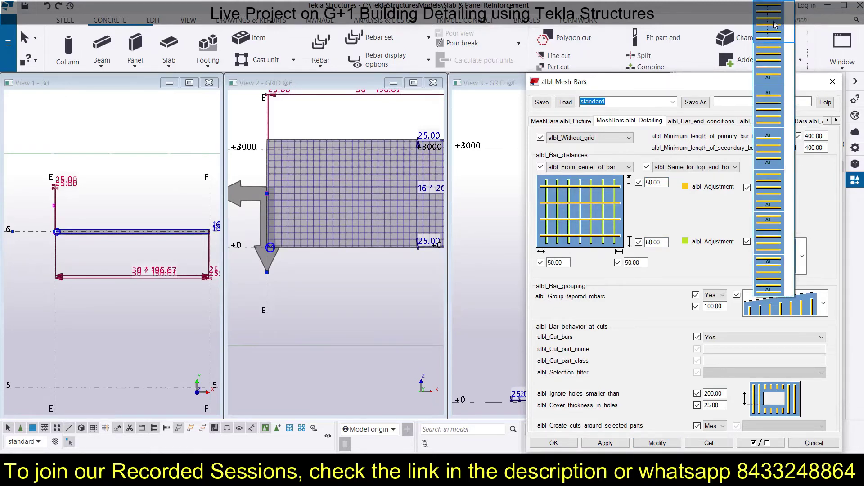
{"action": "left_click", "coordinate": [776, 115]}
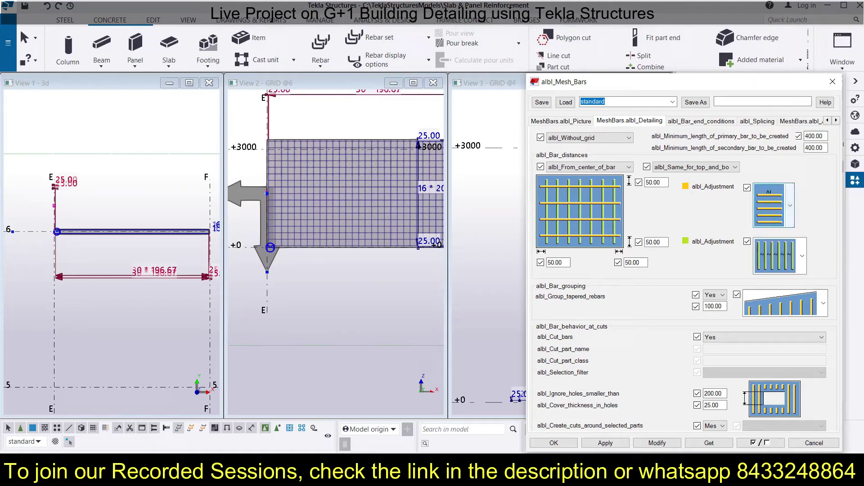
{"action": "left_click", "coordinate": [658, 444]}
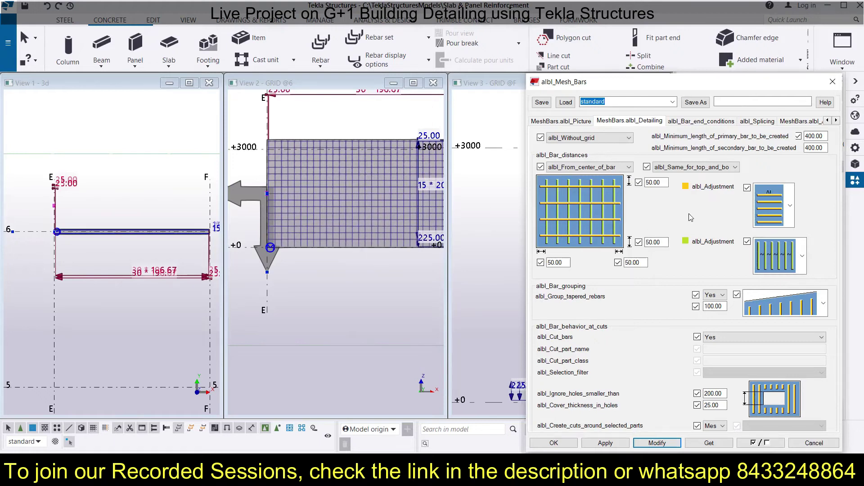
{"action": "left_click", "coordinate": [781, 255]}
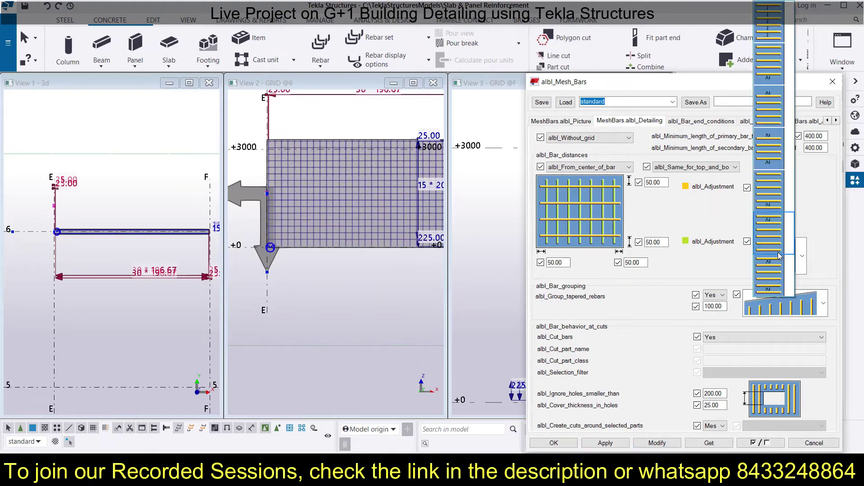
{"action": "left_click", "coordinate": [766, 234]}
{"action": "left_click", "coordinate": [657, 443]}
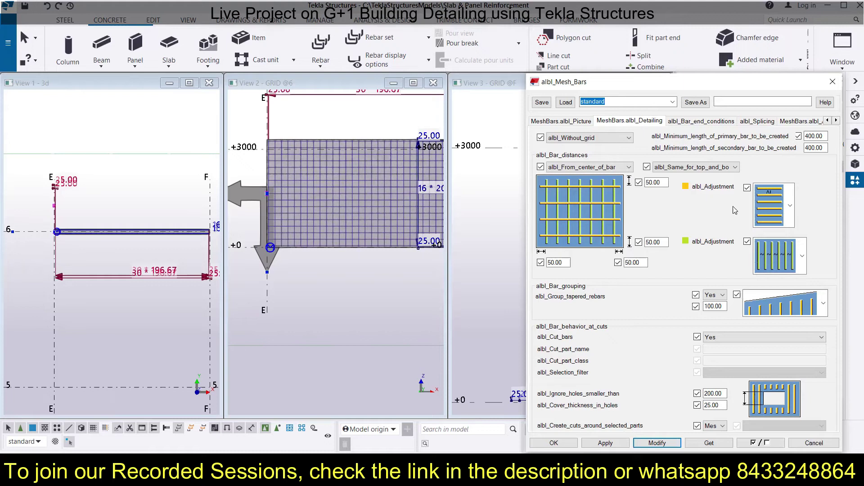
- Return the secondary bars' adjustment to the first pictured option, centred on the mesh, and modify the mesh
{"action": "left_click", "coordinate": [791, 219]}
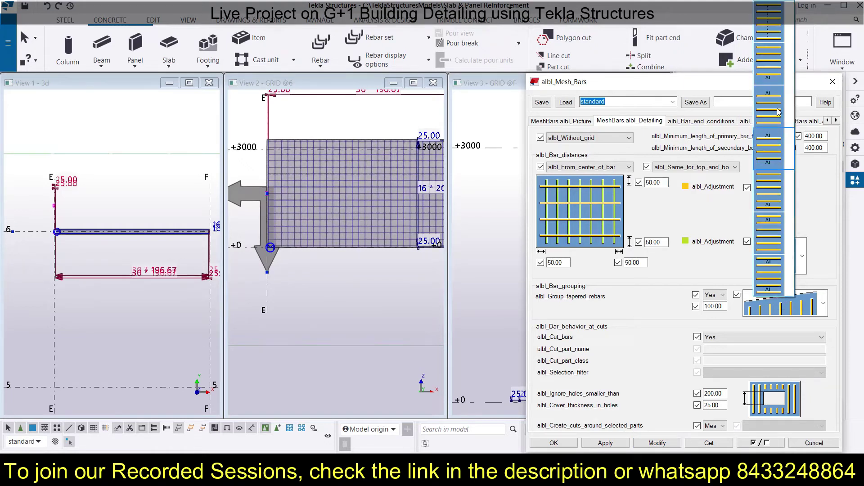
{"action": "left_click", "coordinate": [769, 21]}
{"action": "left_click", "coordinate": [657, 443]}
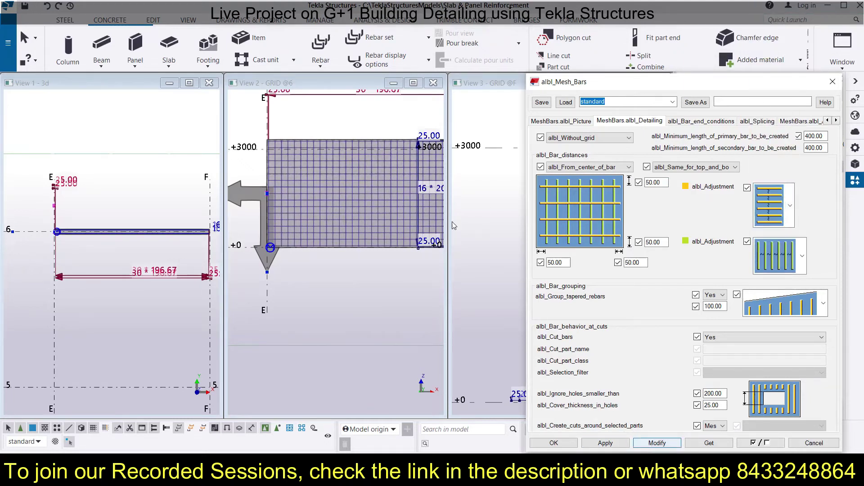
- Try adjusting the primary bars' spacing at one end only and at both ends, modifying the mesh each time
{"action": "left_click", "coordinate": [803, 257]}
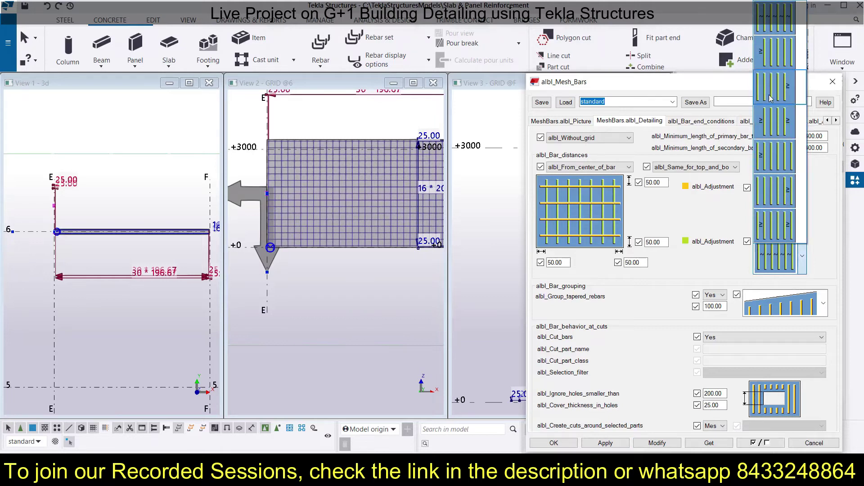
{"action": "left_click", "coordinate": [764, 67]}
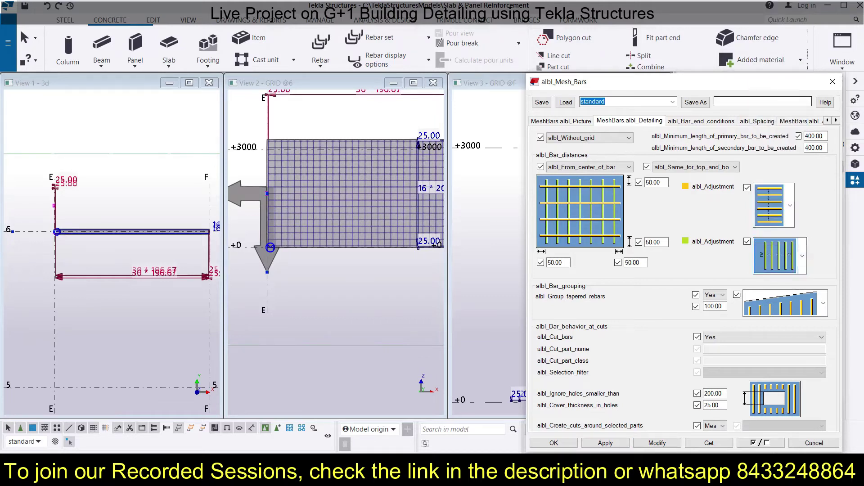
{"action": "left_click", "coordinate": [659, 444]}
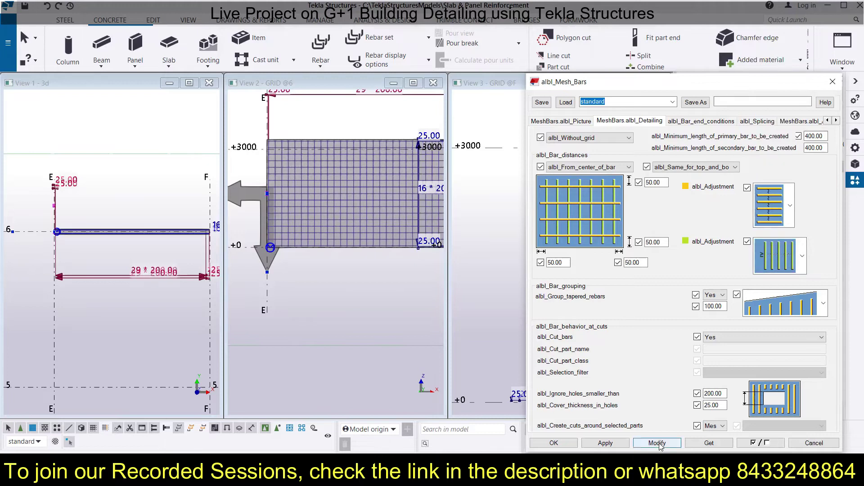
{"action": "scroll", "coordinate": [292, 277], "scroll_direction": "down", "scroll_amount": 2}
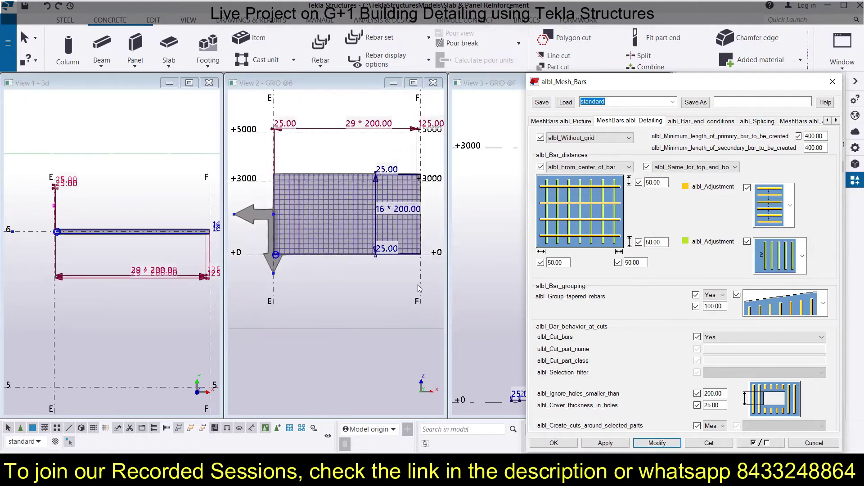
{"action": "left_click", "coordinate": [803, 264]}
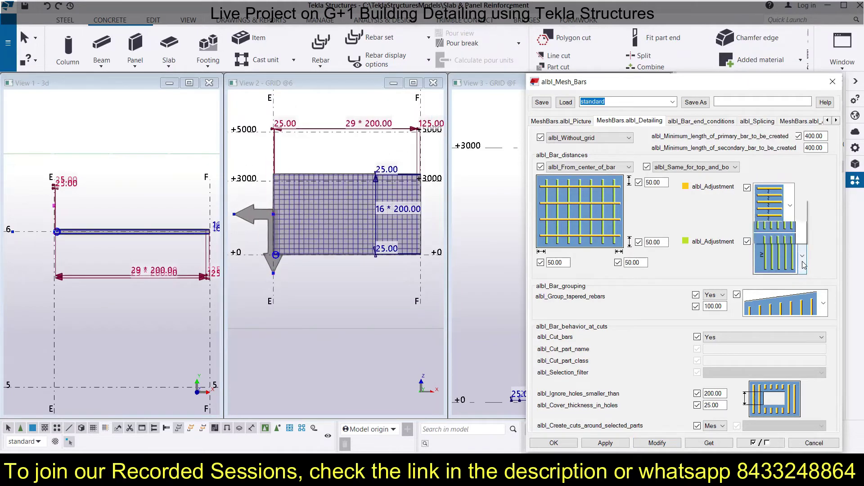
{"action": "left_click", "coordinate": [783, 226]}
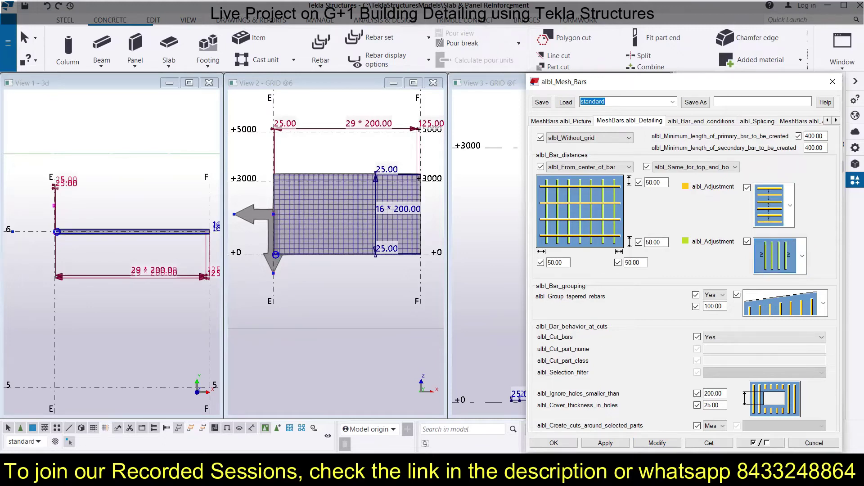
{"action": "left_click", "coordinate": [664, 445]}
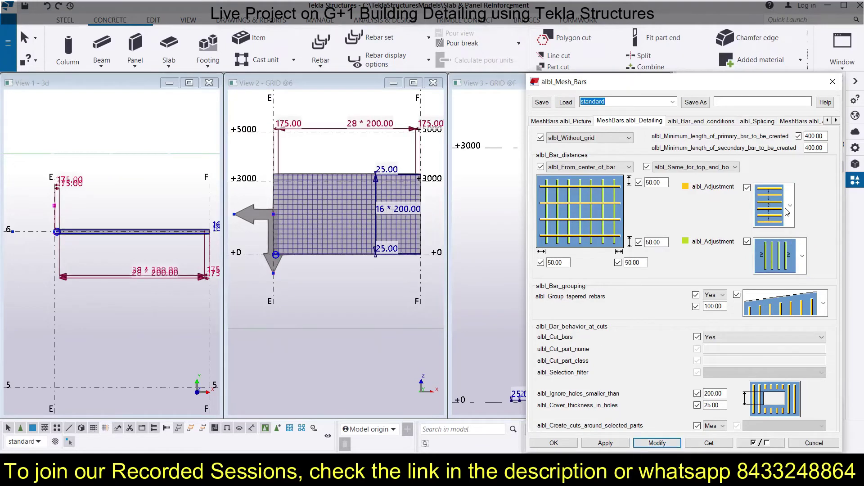
- Return the primary bars' adjustment to the option that spaces all bars equally and modify the mesh
{"action": "left_click", "coordinate": [804, 272]}
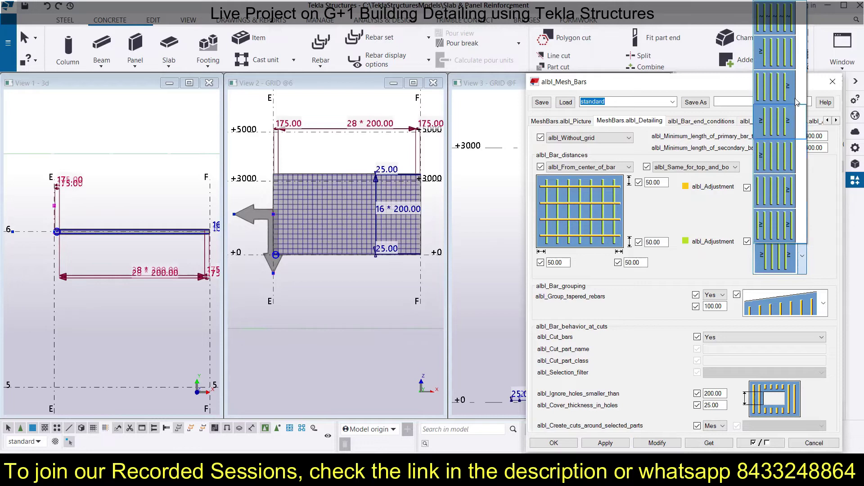
{"action": "left_click", "coordinate": [785, 35]}
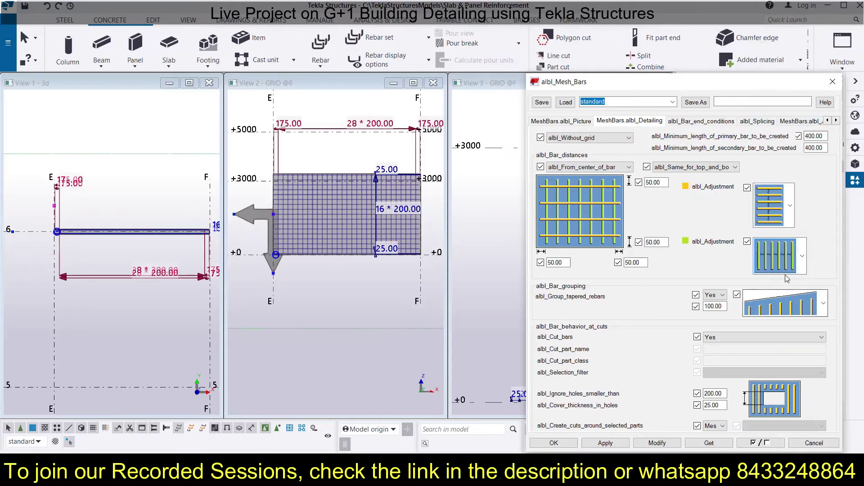
{"action": "left_click", "coordinate": [666, 445]}
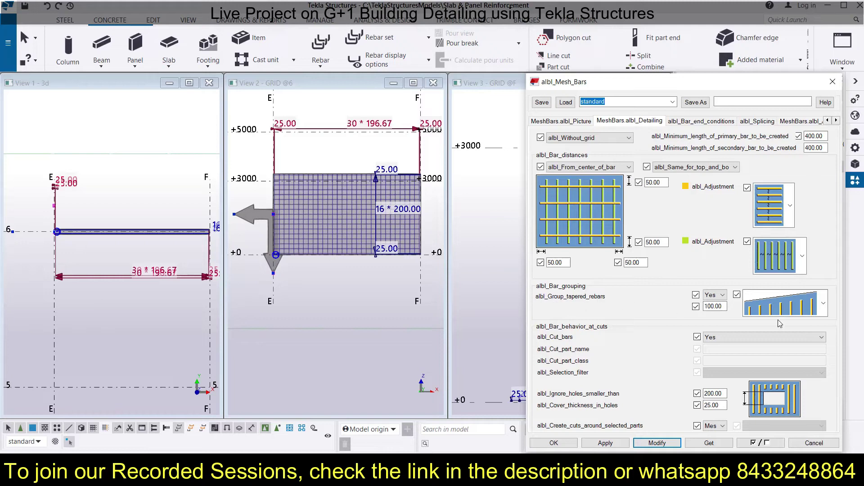
- Review the mesh's options for grouping tapered rebars, cutting bars, cover in holes and creating cuts around selected parts
{"action": "left_click", "coordinate": [824, 311]}
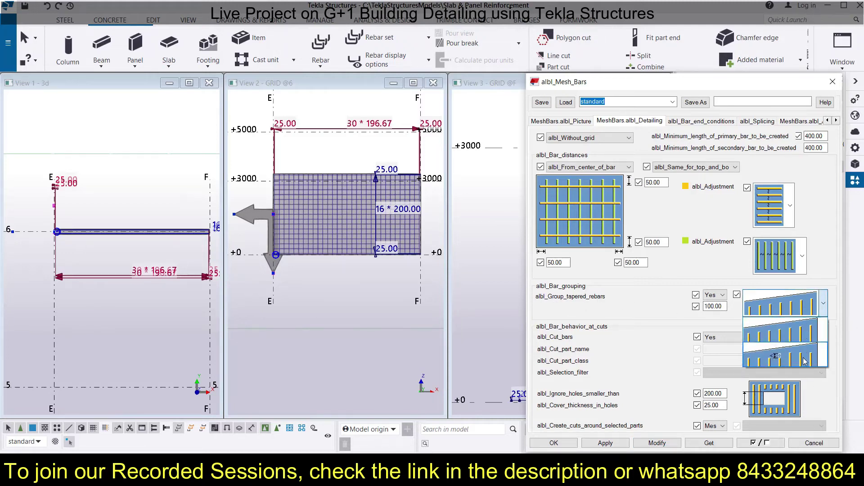
{"action": "left_click", "coordinate": [825, 302]}
{"action": "left_click", "coordinate": [824, 304]}
{"action": "left_click", "coordinate": [821, 321]}
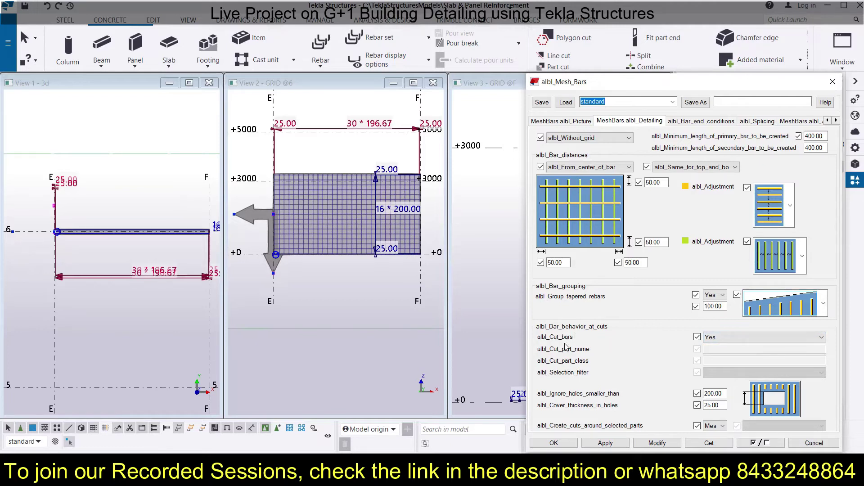
{"action": "left_click", "coordinate": [742, 339]}
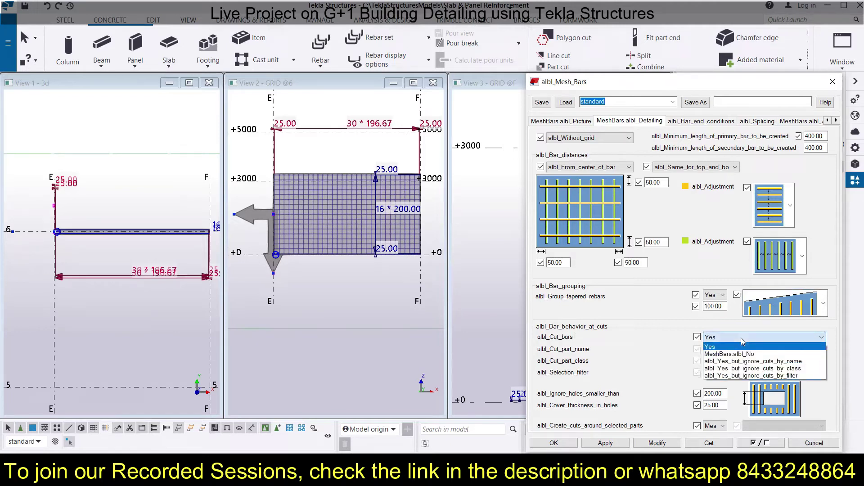
{"action": "left_click", "coordinate": [740, 340]}
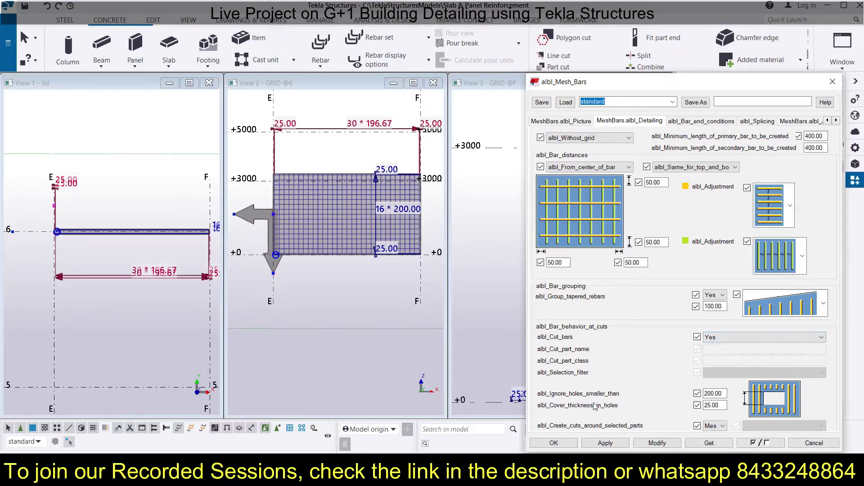
{"action": "left_click", "coordinate": [698, 405]}
{"action": "left_click", "coordinate": [715, 426]}
{"action": "left_click", "coordinate": [716, 437]}
- Set the mesh's bar end conditions to use a different side cover thickness on each side
{"action": "left_click", "coordinate": [679, 122]}
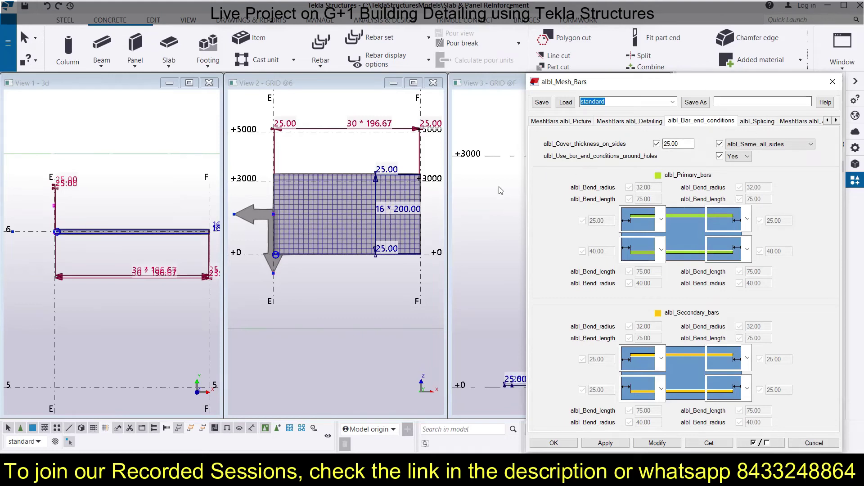
{"action": "scroll", "coordinate": [469, 190], "scroll_direction": "down", "scroll_amount": 3}
{"action": "scroll", "coordinate": [495, 197], "scroll_direction": "up", "scroll_amount": 3}
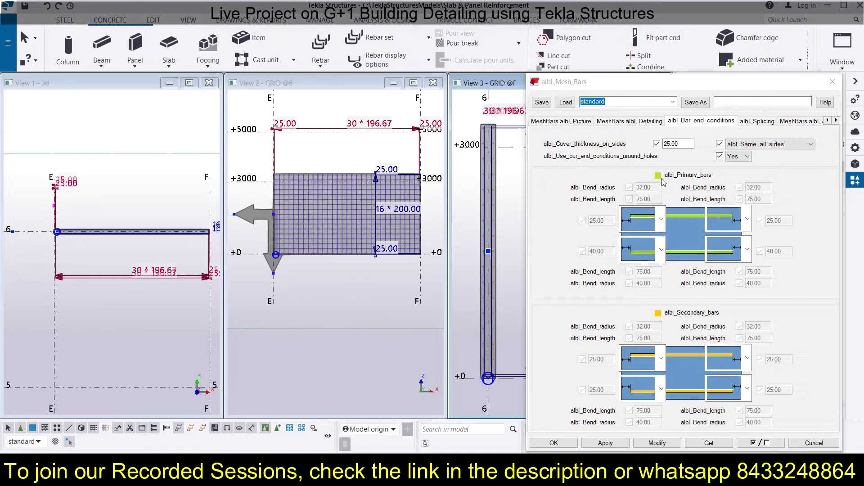
{"action": "left_click", "coordinate": [760, 145]}
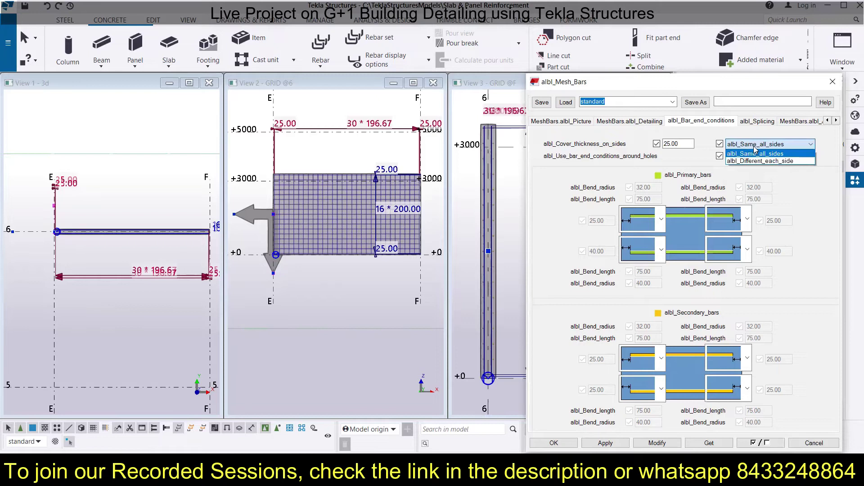
{"action": "left_click", "coordinate": [759, 161]}
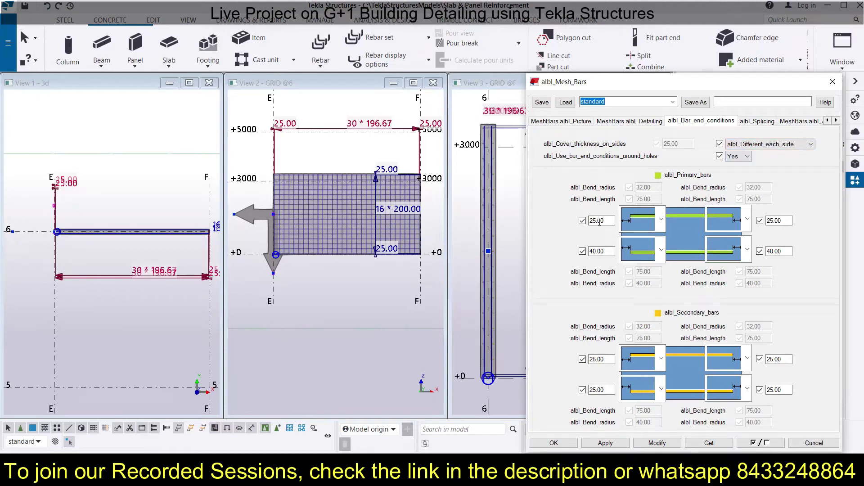
- Set the cover at the panel's upper end to -1000 mm for both primary bar layers and modify the mesh
{"action": "left_click_drag", "start_coordinate": [611, 221], "coordinate": [571, 222]}
{"action": "type", "text": "-1000"}
{"action": "double_click", "coordinate": [599, 251]}
{"action": "type", "text": "-"}
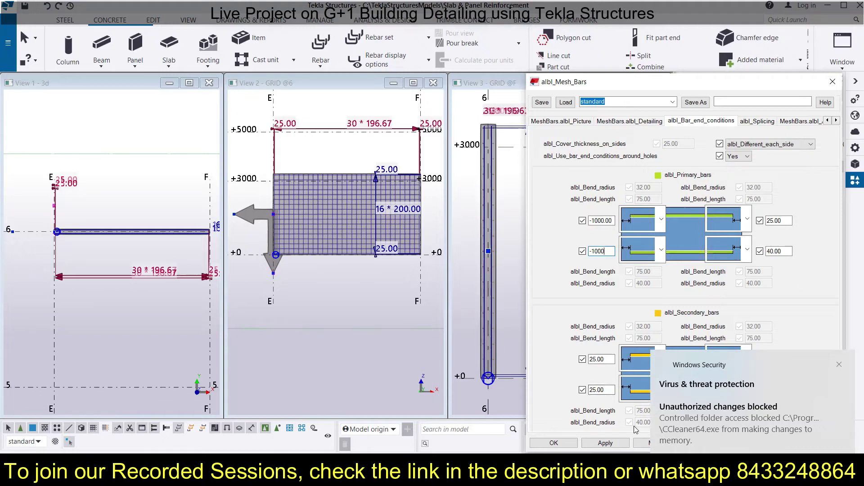
{"action": "left_click", "coordinate": [636, 443]}
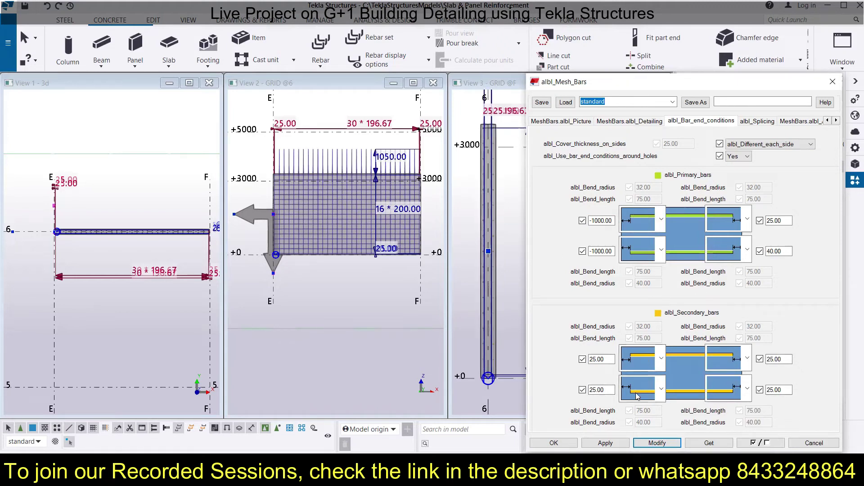
- Set the cover at the grid F end to 0 for both secondary bar layers, modify the mesh and maximize the GRID @6 view
{"action": "left_click", "coordinate": [607, 359]}
{"action": "left_click_drag", "start_coordinate": [607, 358], "coordinate": [582, 358]}
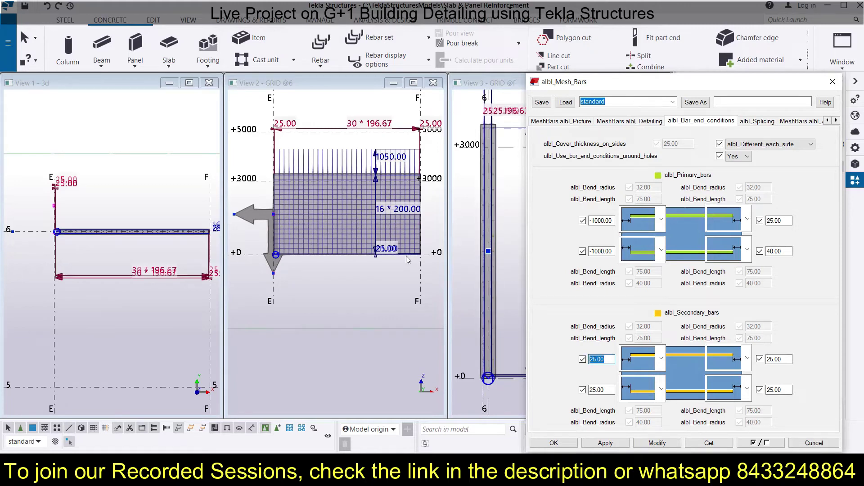
{"action": "type", "text": "0"}
{"action": "key", "text": "Tab"}
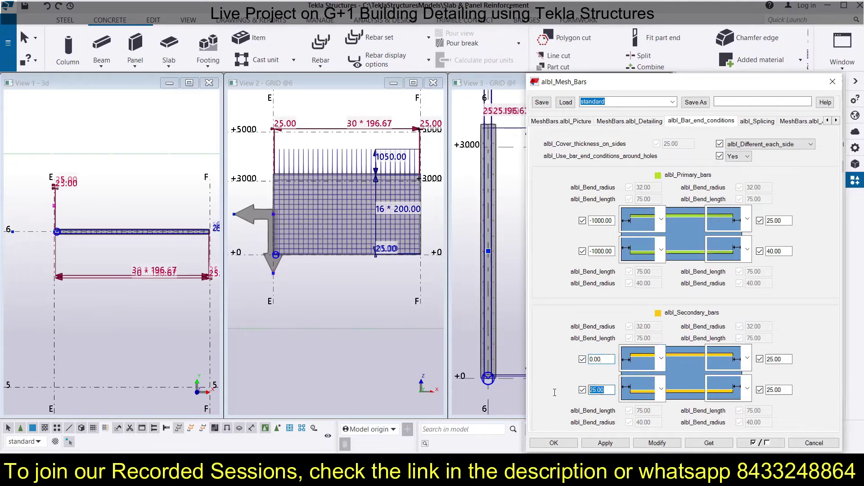
{"action": "type", "text": "0"}
{"action": "left_click", "coordinate": [660, 444]}
{"action": "left_click", "coordinate": [322, 297]}
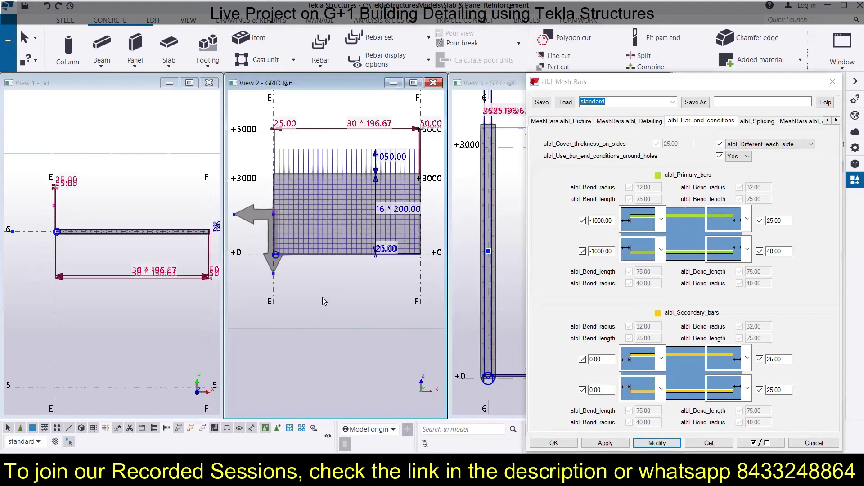
{"action": "left_click", "coordinate": [413, 83]}
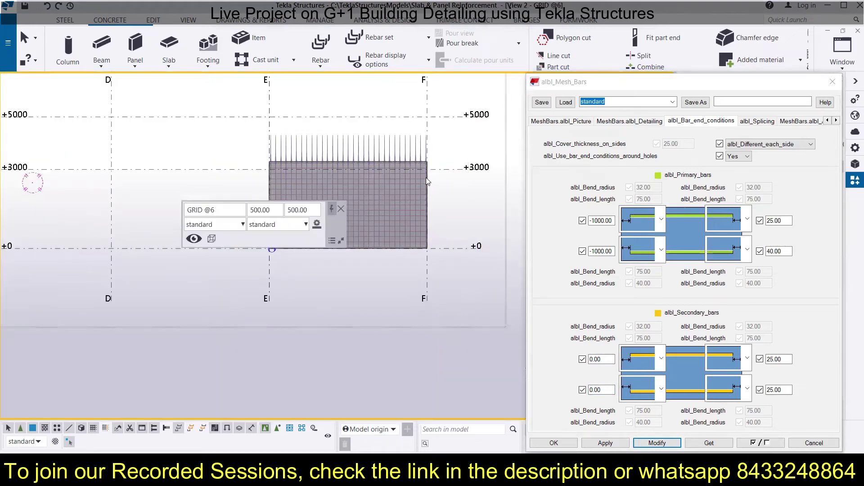
- Examine the secondary bar ends along the panel's grid F edge in the GRID @6 view
{"action": "scroll", "coordinate": [426, 178], "scroll_direction": "up", "scroll_amount": 4}
{"action": "scroll", "coordinate": [450, 181], "scroll_direction": "down", "scroll_amount": 1}
{"action": "middle_click_drag", "start_coordinate": [453, 187], "coordinate": [452, 170]}
{"action": "scroll", "coordinate": [419, 344], "scroll_direction": "up", "scroll_amount": 3}
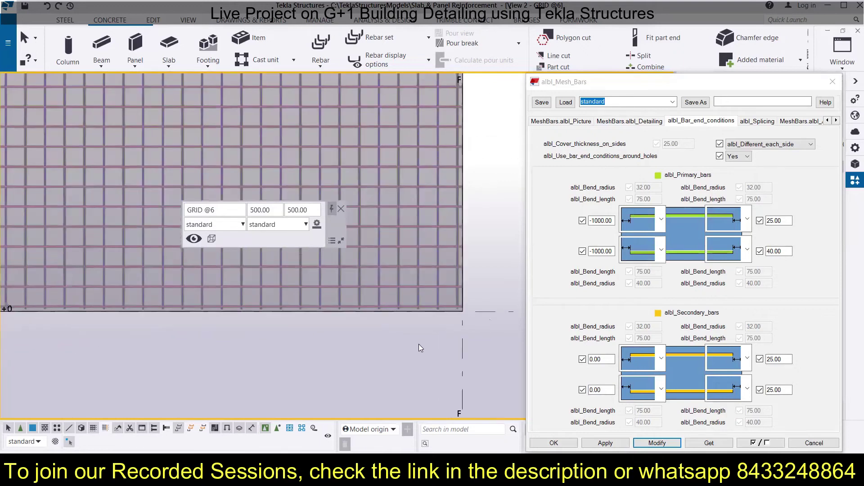
{"action": "middle_click_drag", "start_coordinate": [443, 209], "coordinate": [449, 254]}
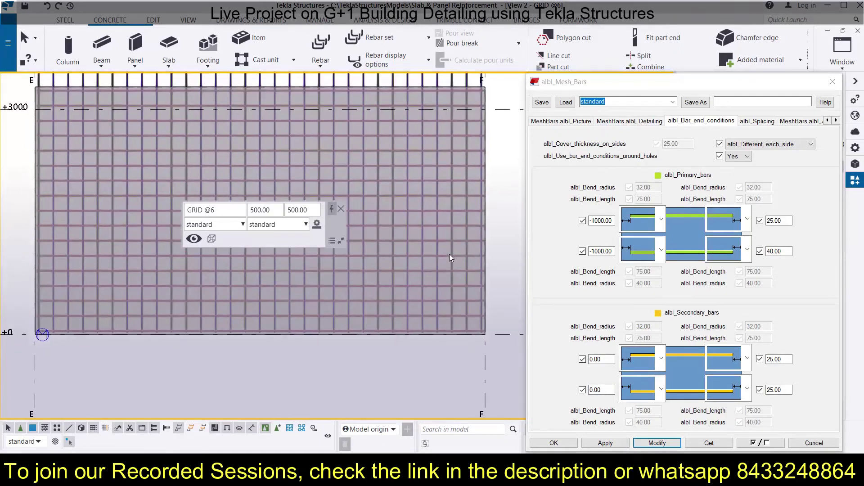
{"action": "scroll", "coordinate": [468, 147], "scroll_direction": "up", "scroll_amount": 4}
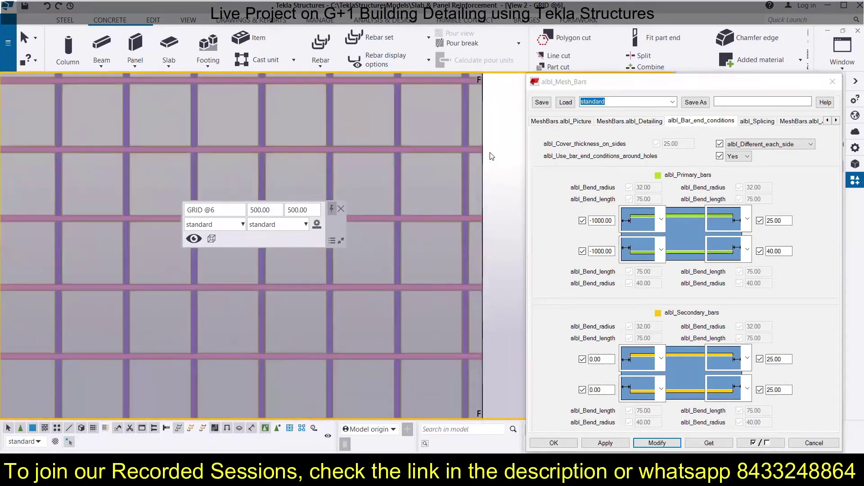
{"action": "scroll", "coordinate": [492, 144], "scroll_direction": "down", "scroll_amount": 2}
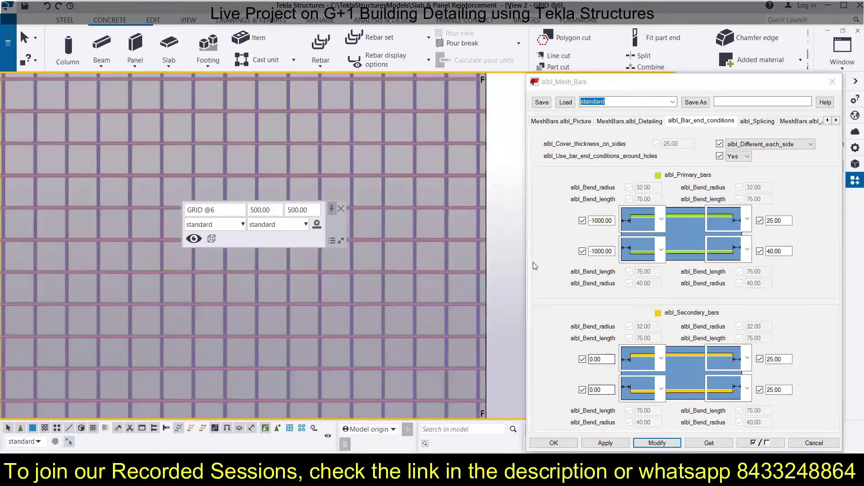
{"action": "scroll", "coordinate": [462, 251], "scroll_direction": "down", "scroll_amount": 3}
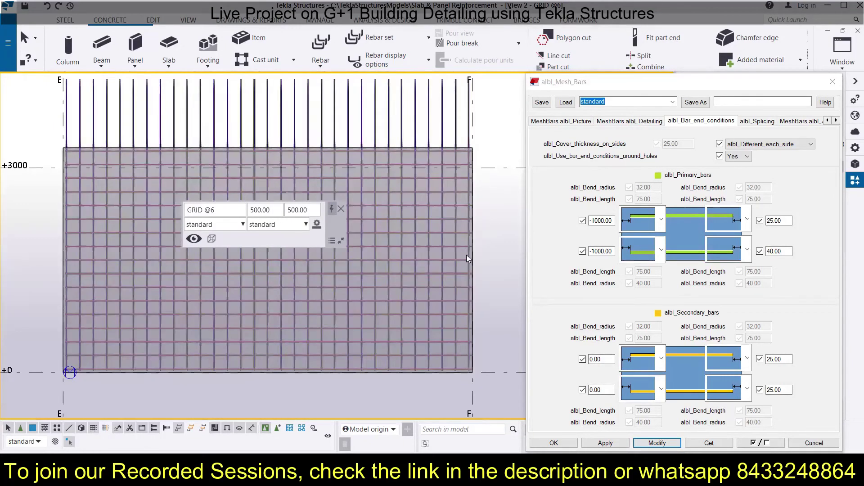
- Set the cover at the grid F end to 200 mm for both secondary bar layers and modify the mesh
{"action": "double_click", "coordinate": [599, 390]}
{"action": "type", "text": "200"}
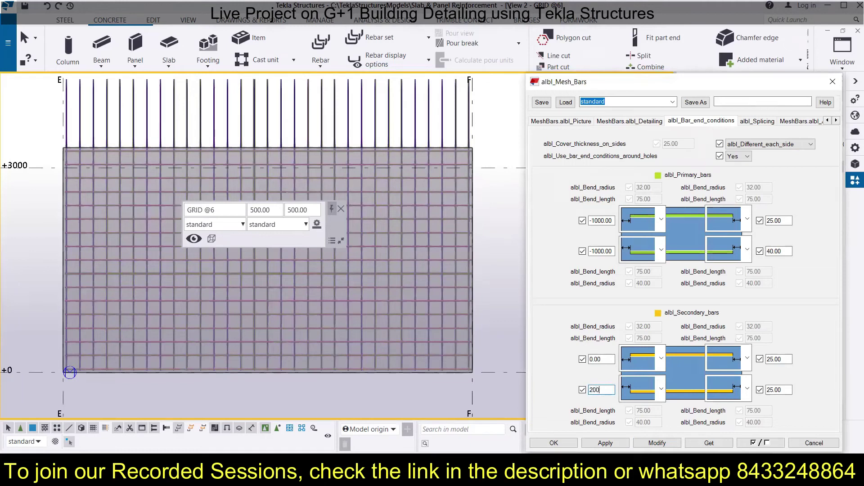
{"action": "double_click", "coordinate": [601, 359]}
{"action": "type", "text": "2"}
{"action": "left_click", "coordinate": [656, 443]}
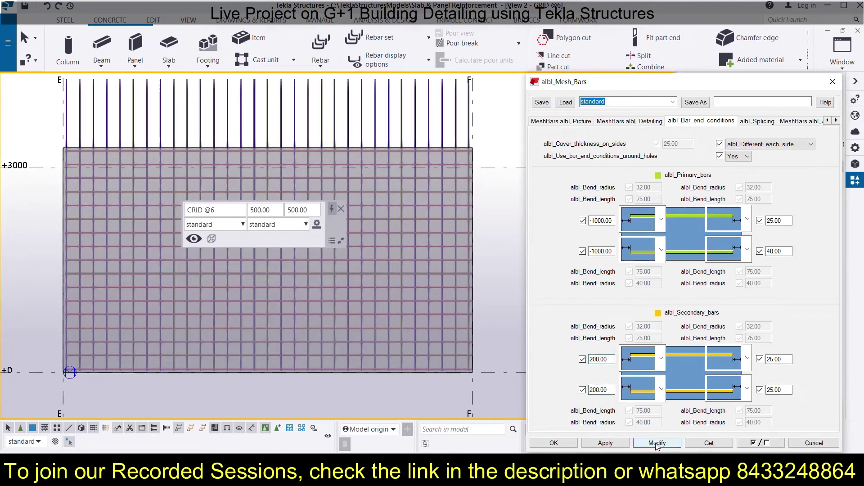
{"action": "left_click", "coordinate": [456, 304]}
{"action": "left_click", "coordinate": [657, 443]}
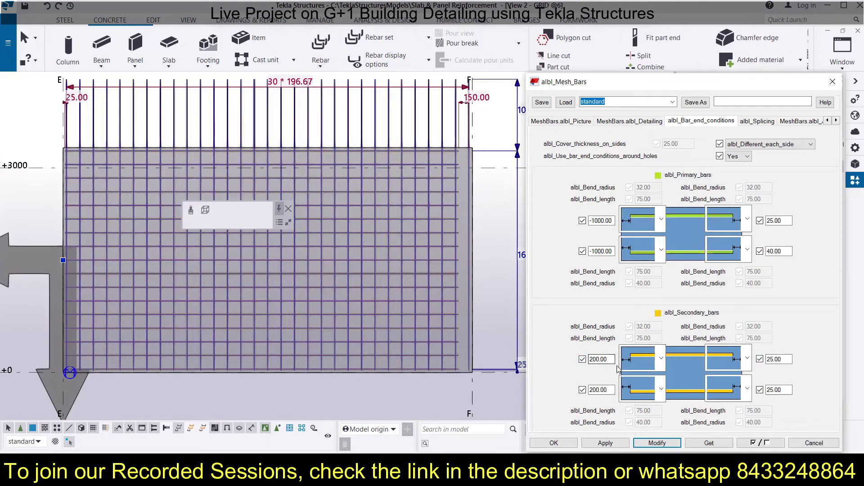
- Set the cover at the grid F end to 25 mm for both secondary bar layers and apply the settings
{"action": "double_click", "coordinate": [605, 359]}
{"action": "type", "text": "25"}
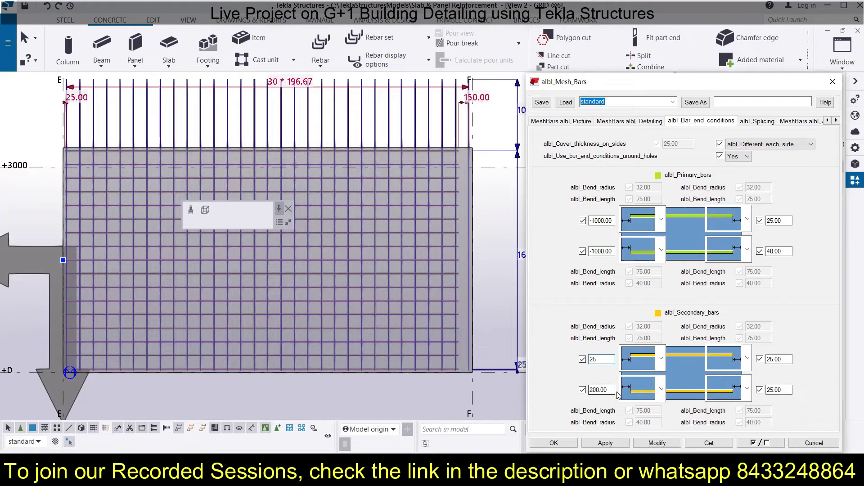
{"action": "double_click", "coordinate": [601, 390]}
{"action": "type", "text": "25"}
{"action": "left_click", "coordinate": [605, 443]}
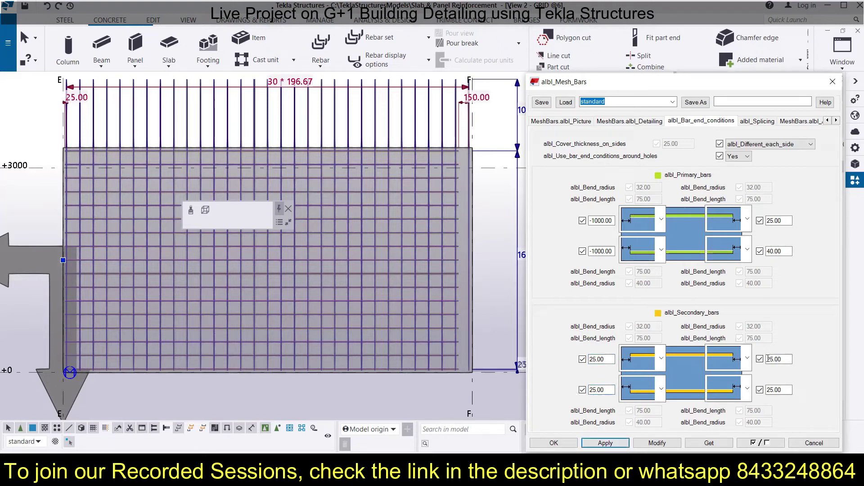
- Give both secondary bar layers a 90-degree bend at the grid F end, modify the mesh and list the open views
{"action": "left_click", "coordinate": [649, 370]}
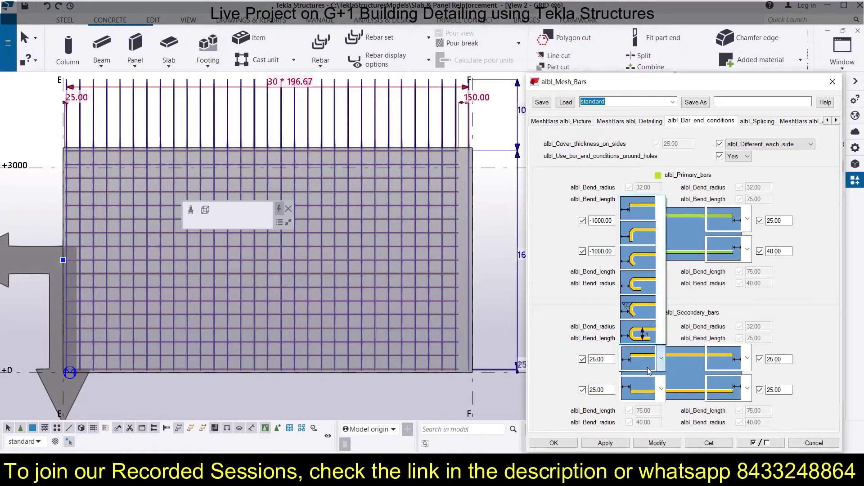
{"action": "left_click", "coordinate": [649, 233]}
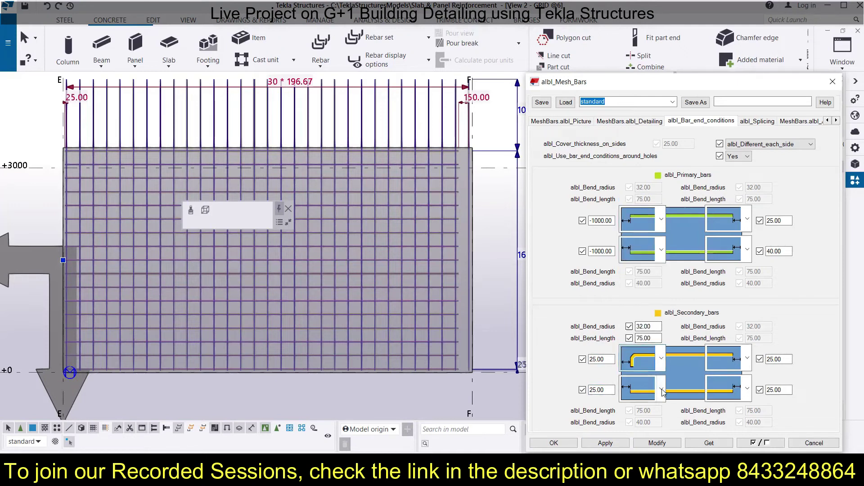
{"action": "left_click", "coordinate": [661, 390]}
{"action": "left_click", "coordinate": [634, 266]}
{"action": "left_click", "coordinate": [657, 443]}
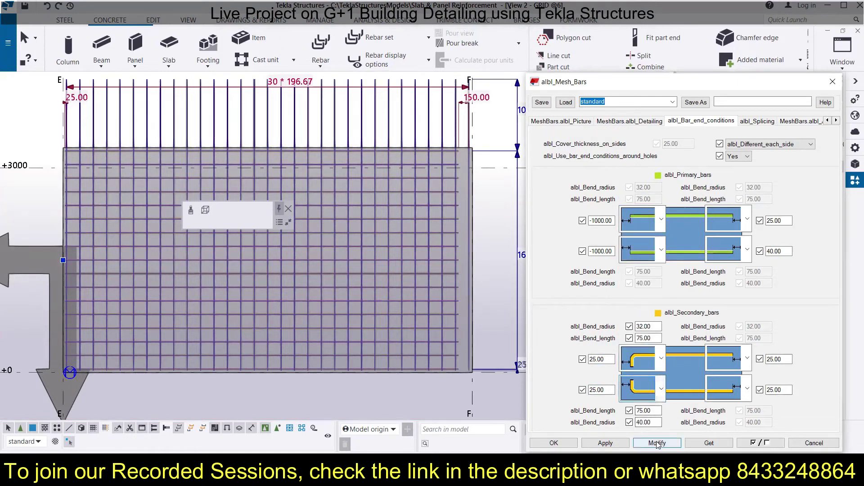
{"action": "scroll", "coordinate": [369, 219], "scroll_direction": "down", "scroll_amount": 6}
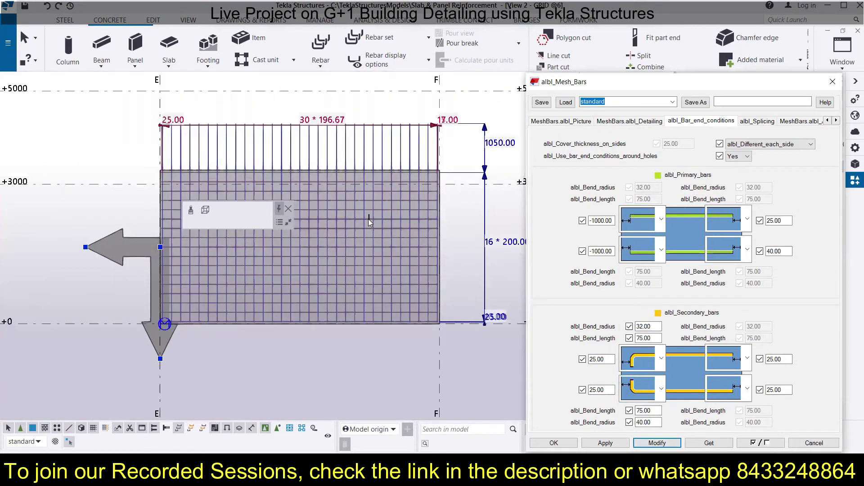
{"action": "left_click", "coordinate": [483, 98]}
{"action": "left_click", "coordinate": [842, 50]}
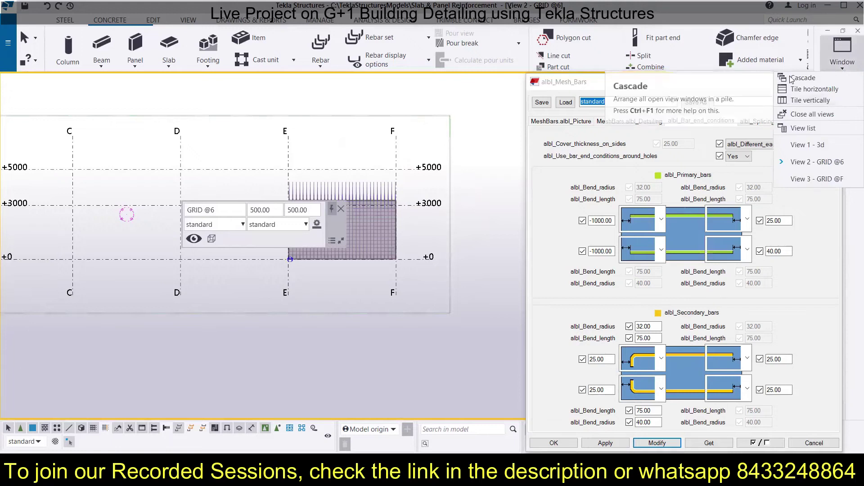
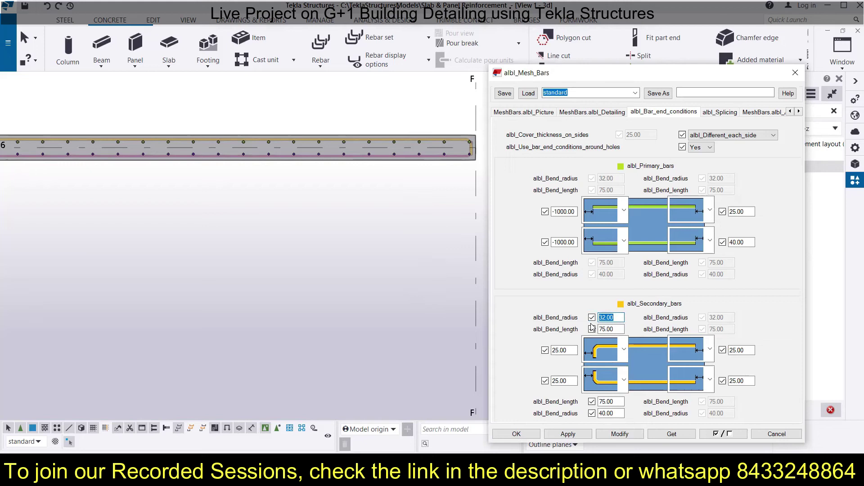
- Try to set a 30 mm bend radius and 20 mm bend length at the grid F end of both secondary bar layers
{"action": "type", "text": "30"}
{"action": "key", "text": "Tab"}
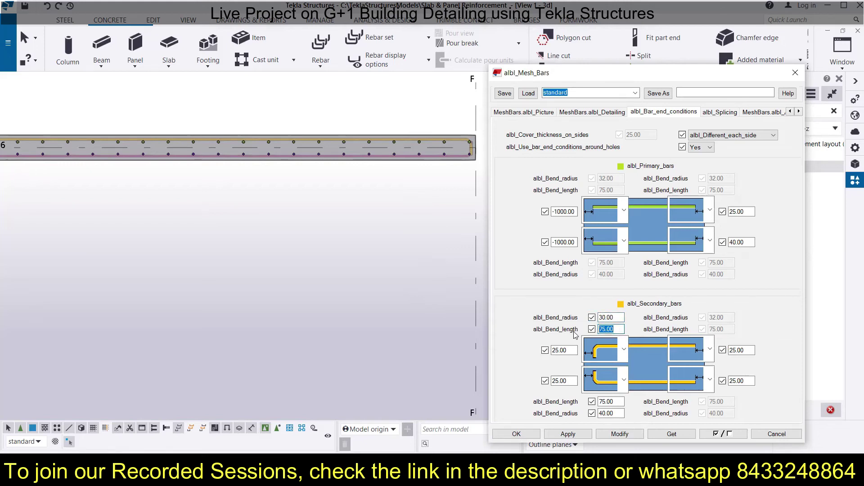
{"action": "type", "text": "20"}
{"action": "left_click_drag", "start_coordinate": [619, 402], "coordinate": [591, 415]}
{"action": "type", "text": "20"}
{"action": "type", "text": "3"}
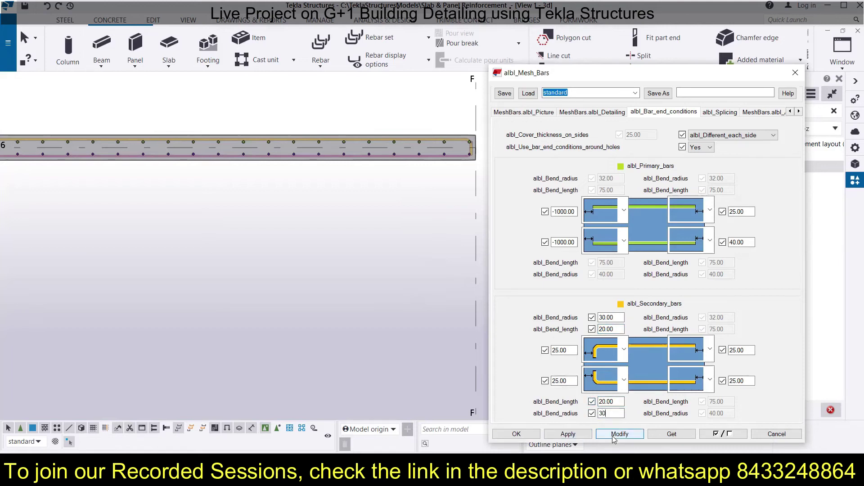
{"action": "left_click", "coordinate": [612, 437]}
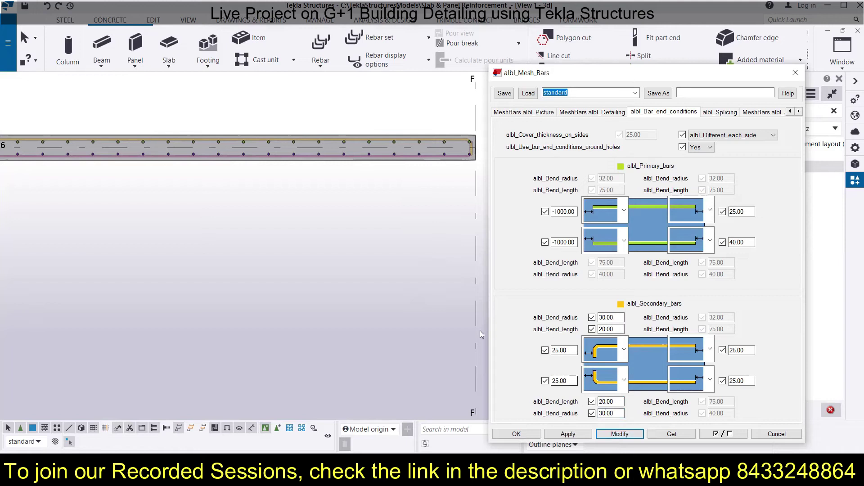
{"action": "left_click", "coordinate": [416, 154]}
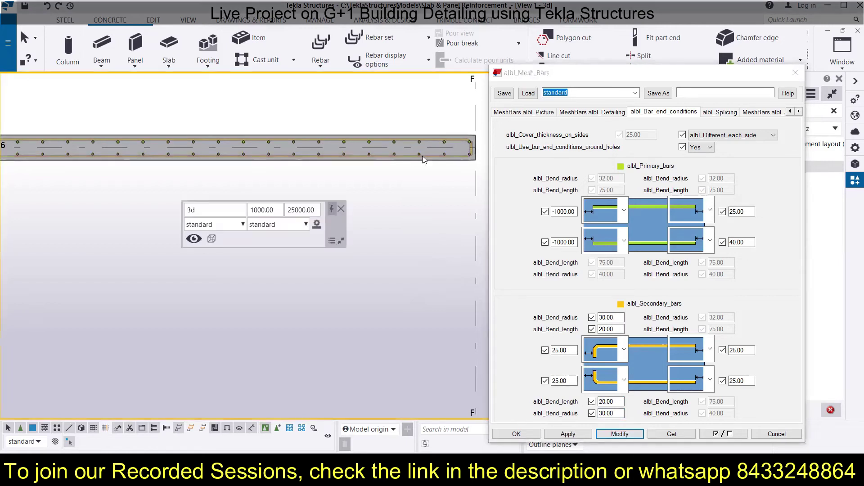
{"action": "left_click", "coordinate": [430, 156]}
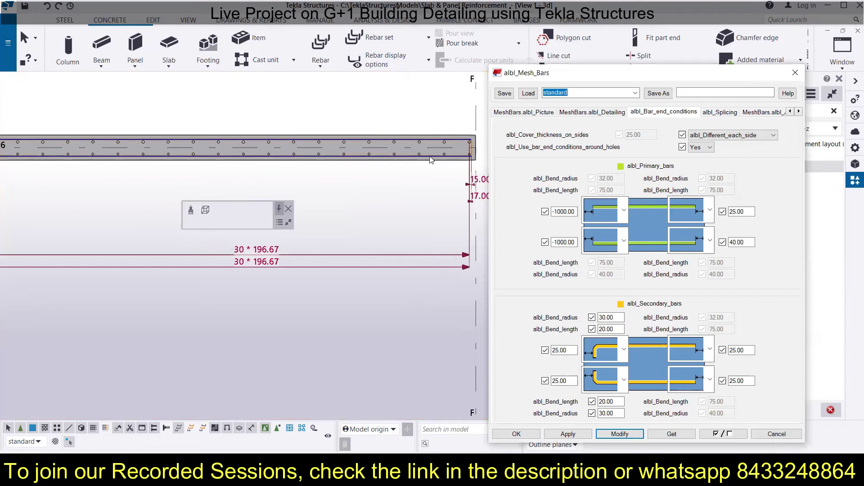
{"action": "left_click", "coordinate": [620, 435]}
- Reselect the mesh and set the upper secondary layer's grid F bend radius to 30 mm and bend length to 20 mm
{"action": "scroll", "coordinate": [463, 144], "scroll_direction": "up", "scroll_amount": 5}
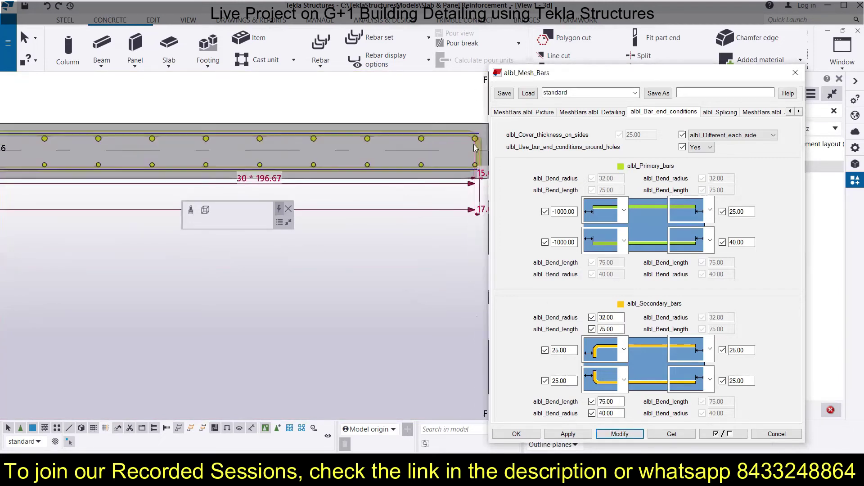
{"action": "scroll", "coordinate": [438, 165], "scroll_direction": "down", "scroll_amount": 3}
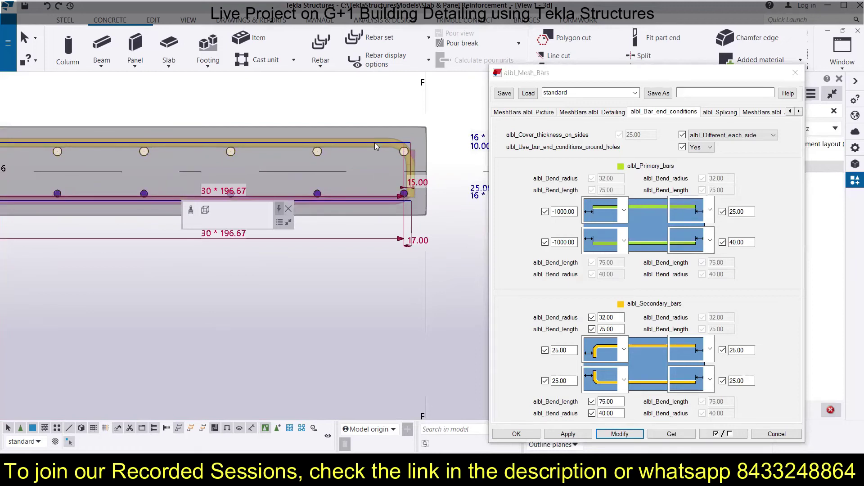
{"action": "left_click", "coordinate": [368, 304]}
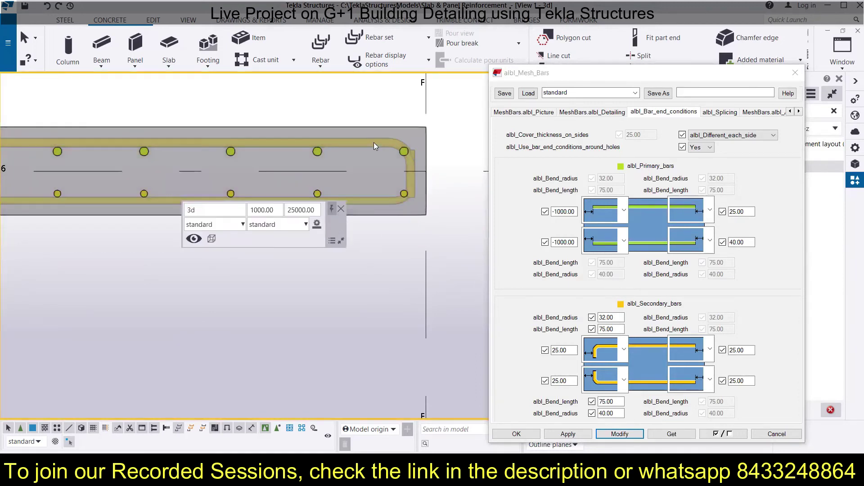
{"action": "left_click", "coordinate": [374, 142]}
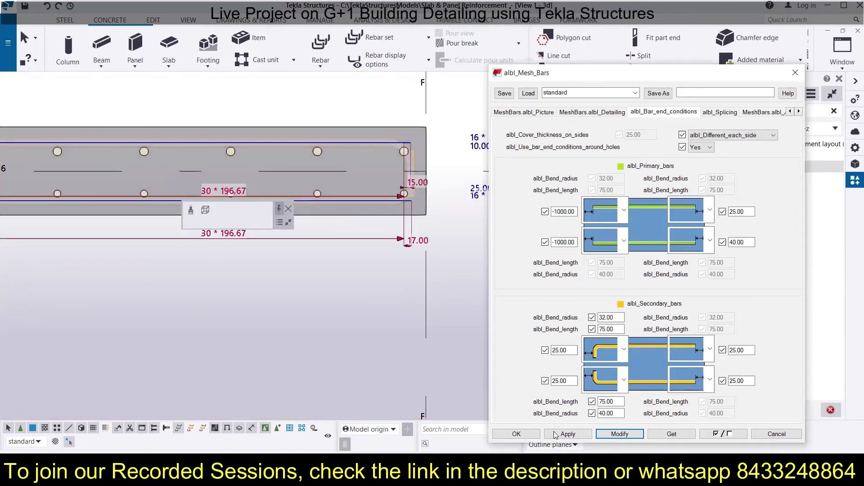
{"action": "left_click", "coordinate": [612, 435]}
{"action": "double_click", "coordinate": [610, 318]}
{"action": "left_click", "coordinate": [600, 318]}
{"action": "left_click_drag", "start_coordinate": [620, 318], "coordinate": [570, 318]}
{"action": "type", "text": "30"}
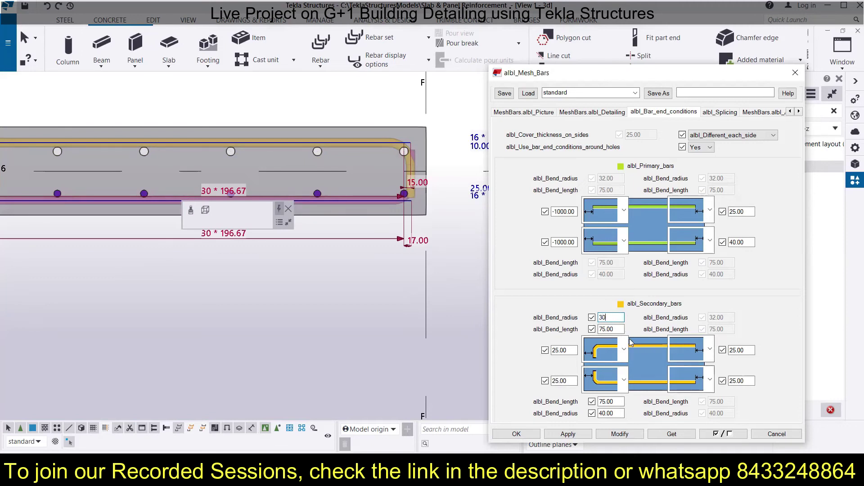
{"action": "left_click_drag", "start_coordinate": [622, 329], "coordinate": [590, 329]}
{"action": "type", "text": "20"}
- Set the lower secondary layer's grid F bend length to 20 mm and bend radius to 30 mm, and modify the mesh
{"action": "left_click_drag", "start_coordinate": [623, 401], "coordinate": [567, 402]}
{"action": "type", "text": "20"}
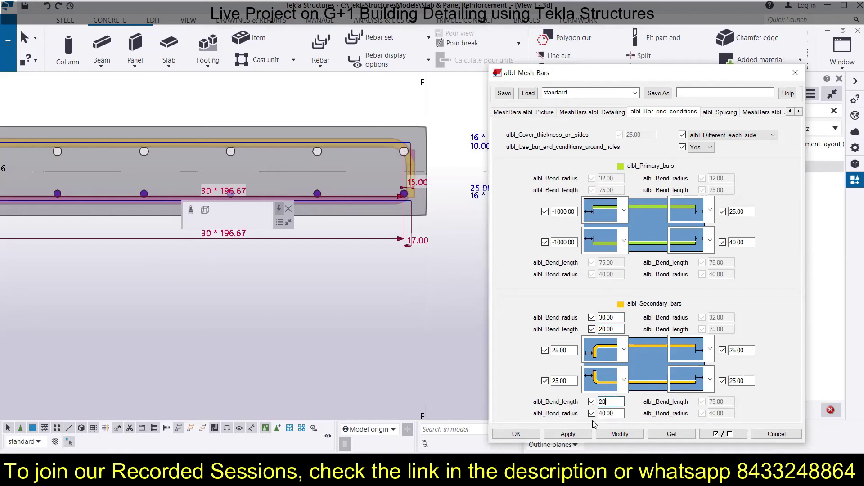
{"action": "key", "text": "Tab"}
{"action": "type", "text": "30"}
{"action": "left_click", "coordinate": [620, 434]}
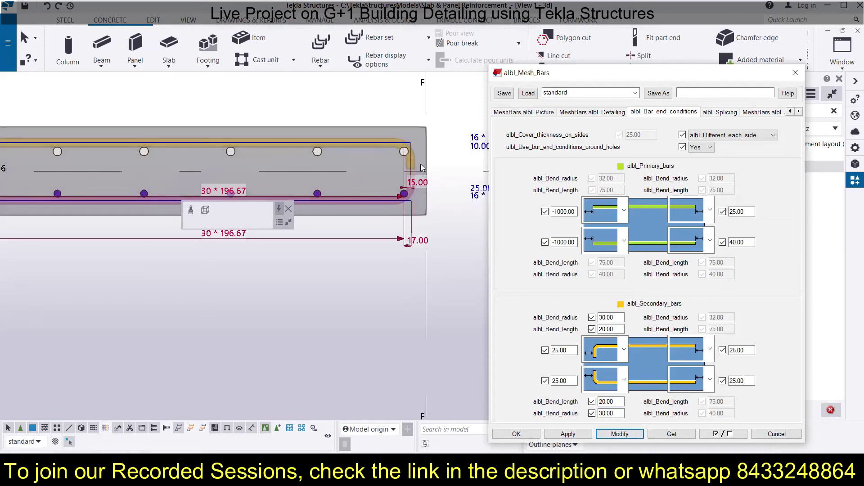
- Choose a 90-degree bend for the grid E end of both secondary bar layers
{"action": "scroll", "coordinate": [411, 168], "scroll_direction": "up", "scroll_amount": 4}
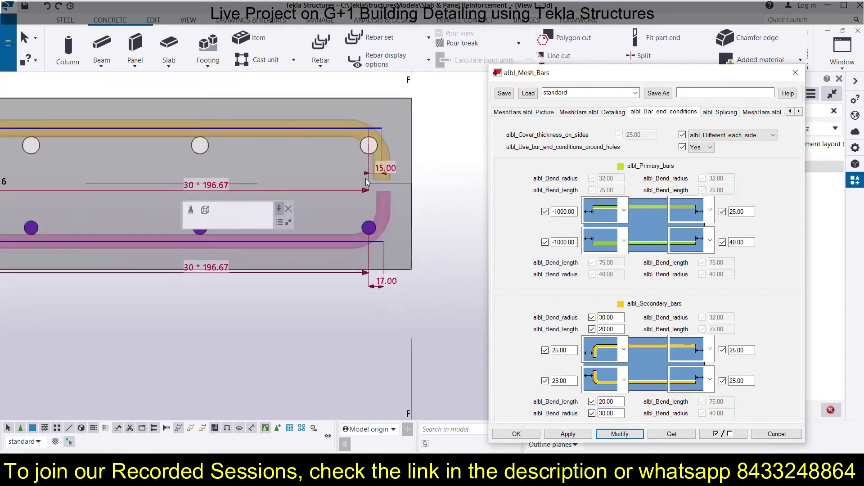
{"action": "scroll", "coordinate": [366, 179], "scroll_direction": "down", "scroll_amount": 8}
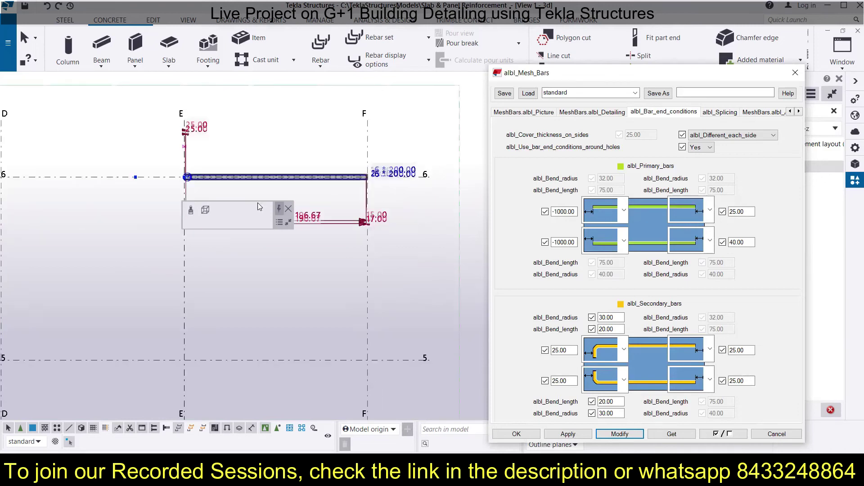
{"action": "scroll", "coordinate": [186, 180], "scroll_direction": "up", "scroll_amount": 5}
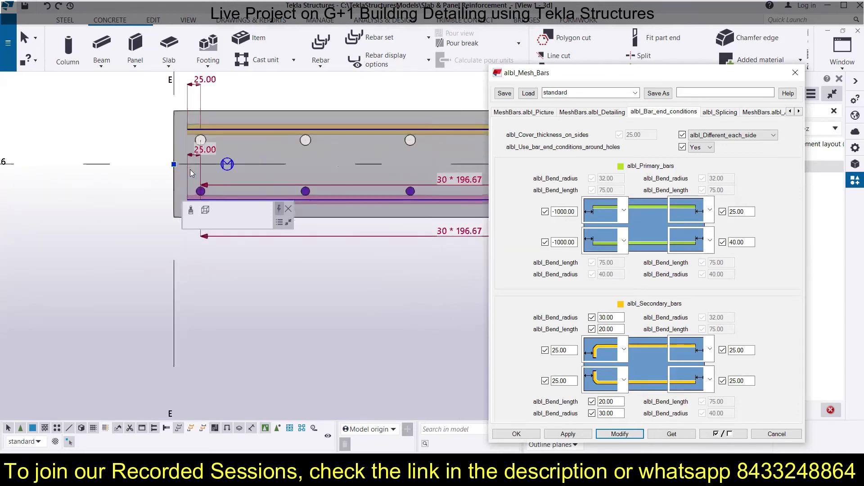
{"action": "scroll", "coordinate": [190, 170], "scroll_direction": "up", "scroll_amount": 1}
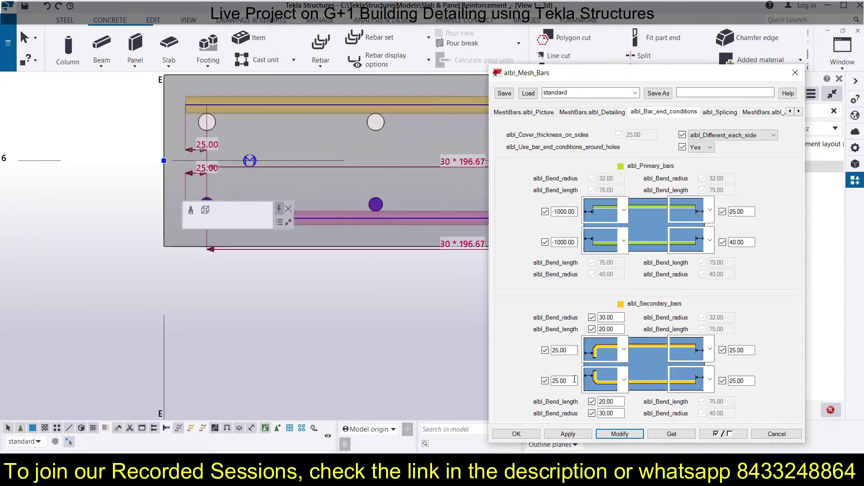
{"action": "left_click", "coordinate": [710, 349]}
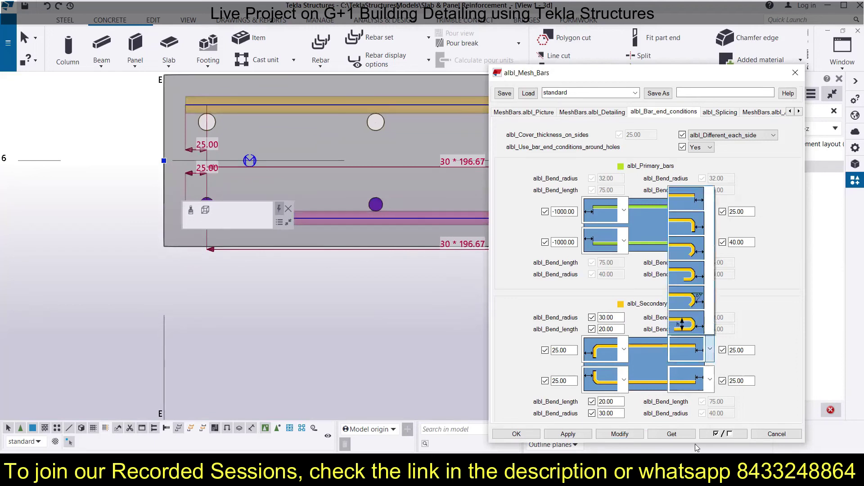
{"action": "left_click", "coordinate": [692, 226]}
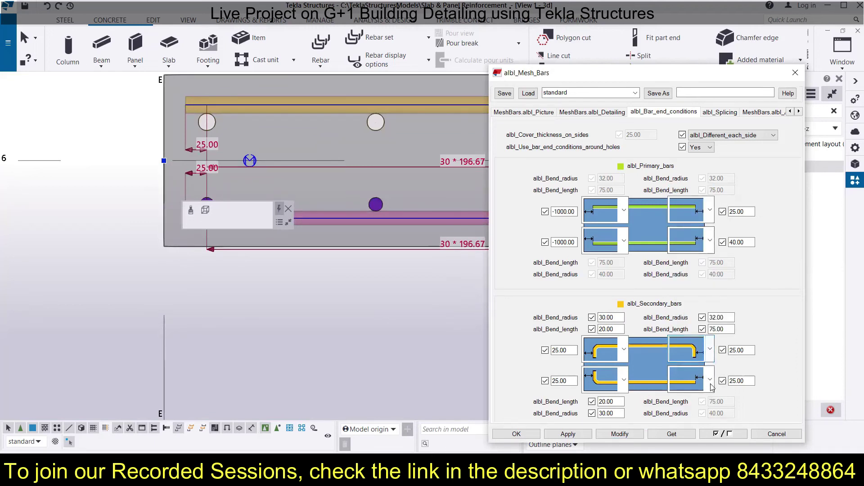
{"action": "left_click", "coordinate": [710, 379]}
{"action": "left_click", "coordinate": [693, 252]}
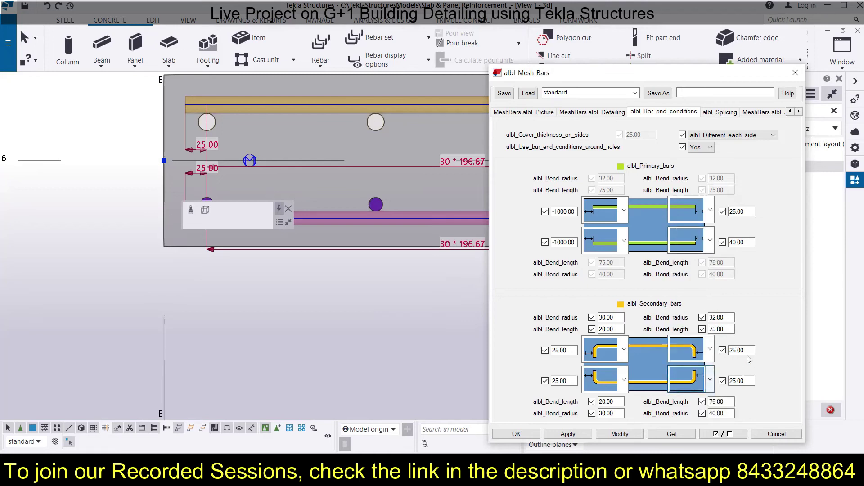
- Set a 30 mm bend radius and 20 mm bend length at the grid E end of both secondary bar layers, and modify the mesh
{"action": "double_click", "coordinate": [718, 318]}
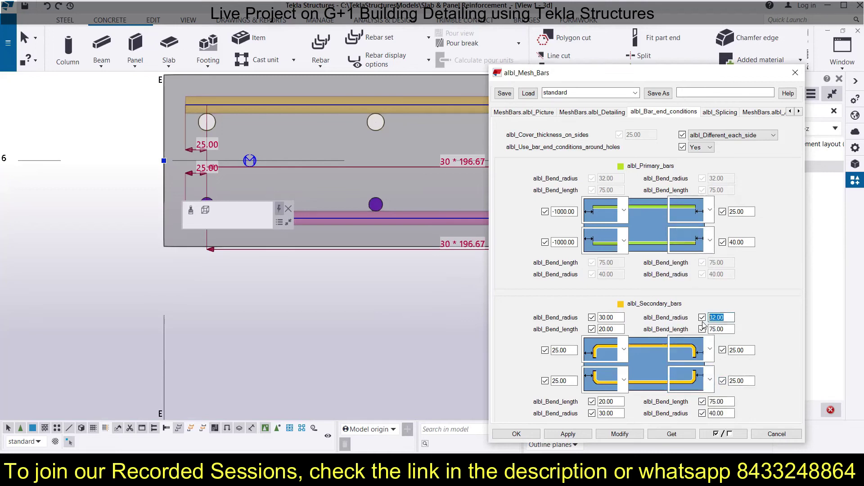
{"action": "type", "text": "30"}
{"action": "key", "text": "Tab"}
{"action": "type", "text": "20"}
{"action": "double_click", "coordinate": [720, 402]}
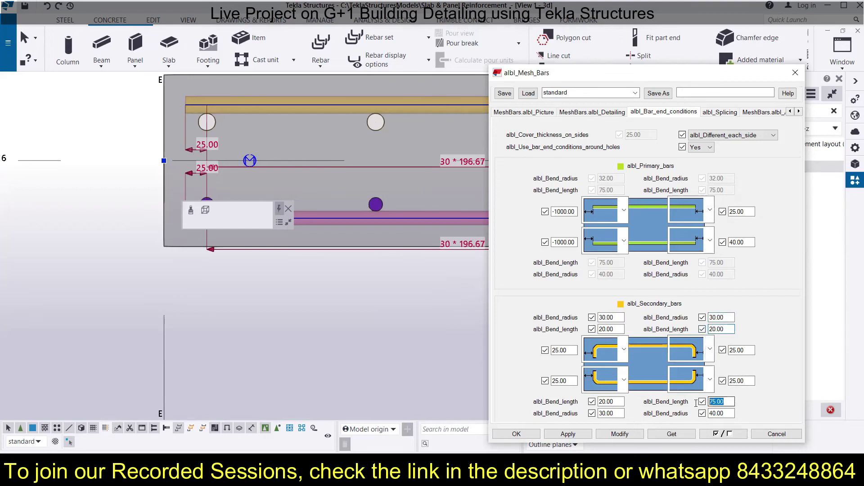
{"action": "type", "text": "20"}
{"action": "double_click", "coordinate": [718, 413]}
{"action": "type", "text": "30"}
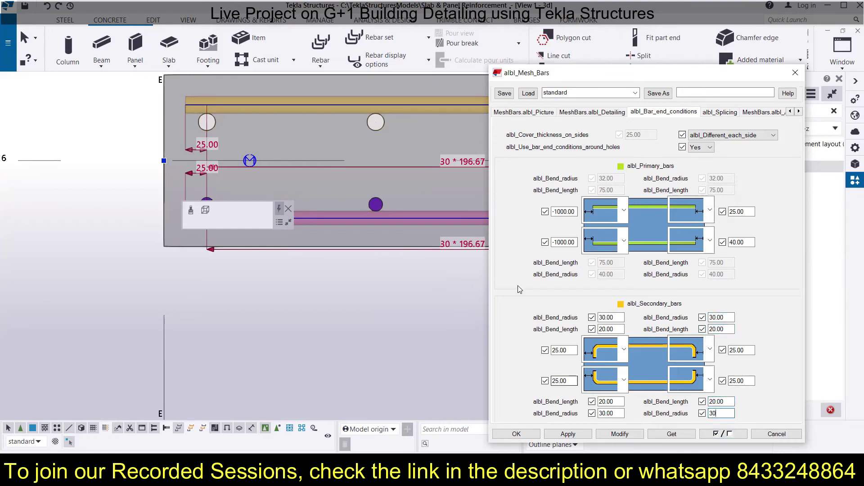
{"action": "left_click", "coordinate": [622, 435]}
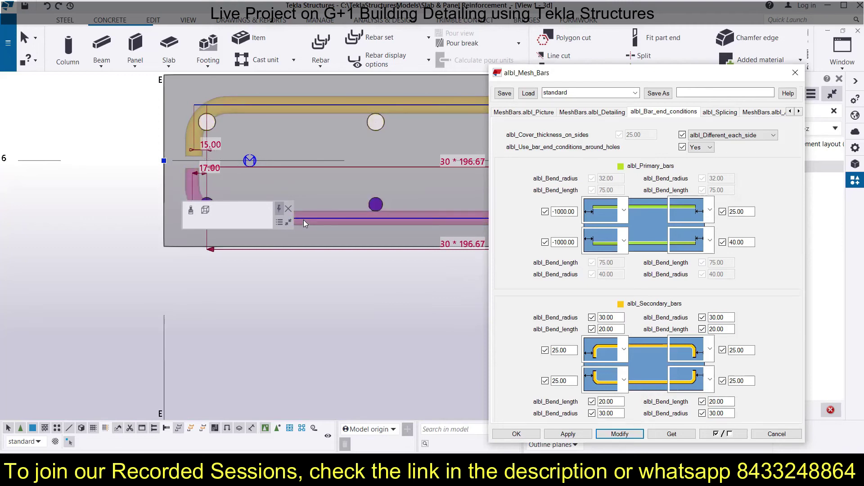
- Change both secondary bar layers to straight ends at both sides of the panel and modify the mesh
{"action": "left_click", "coordinate": [624, 350]}
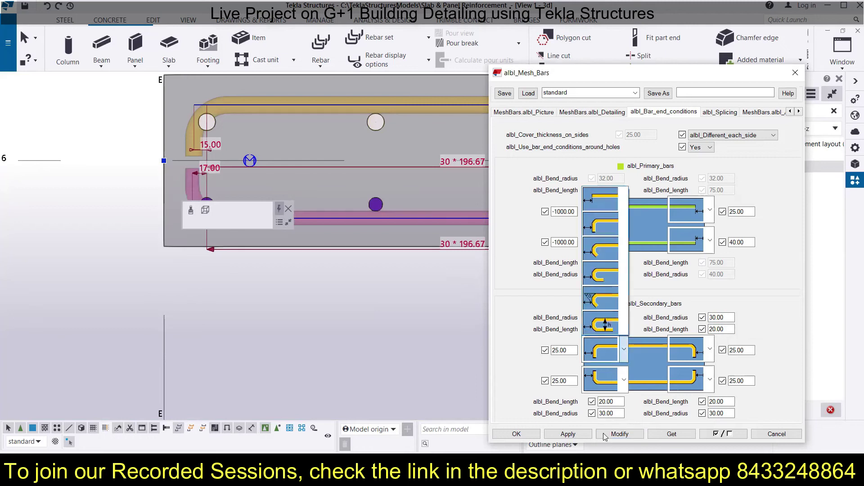
{"action": "left_click", "coordinate": [597, 203]}
{"action": "left_click", "coordinate": [624, 379]}
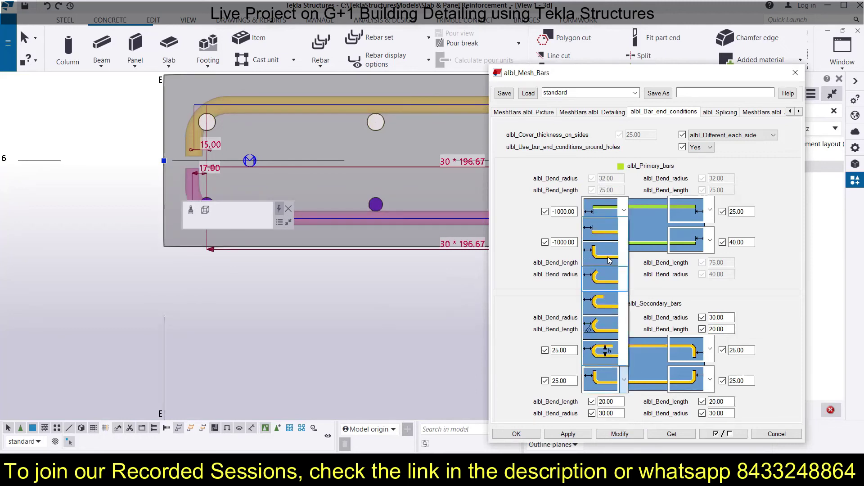
{"action": "left_click", "coordinate": [600, 237]}
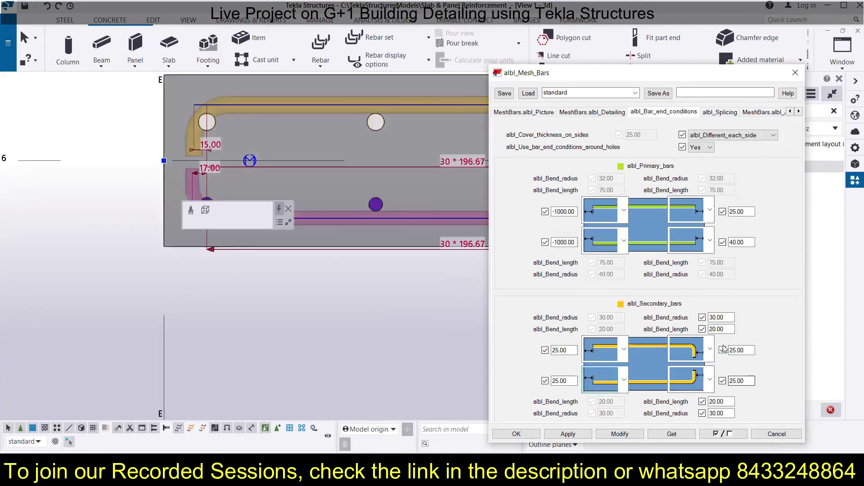
{"action": "left_click", "coordinate": [710, 349]}
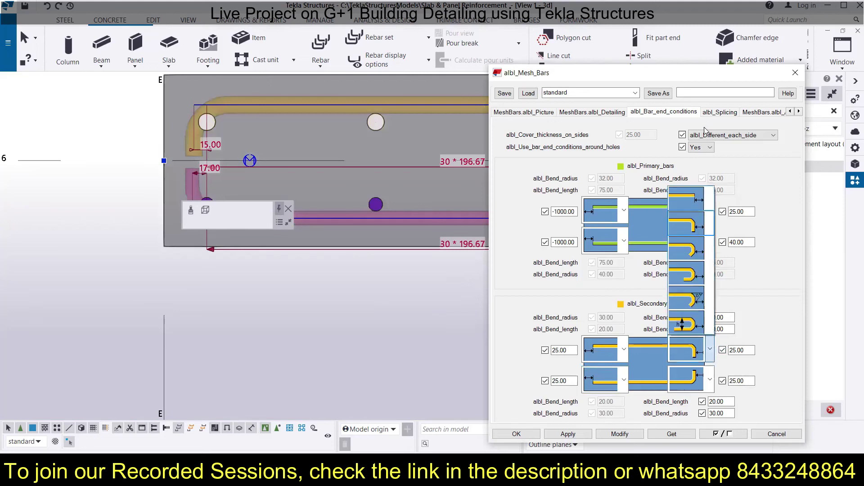
{"action": "left_click", "coordinate": [689, 206]}
{"action": "left_click", "coordinate": [709, 383]}
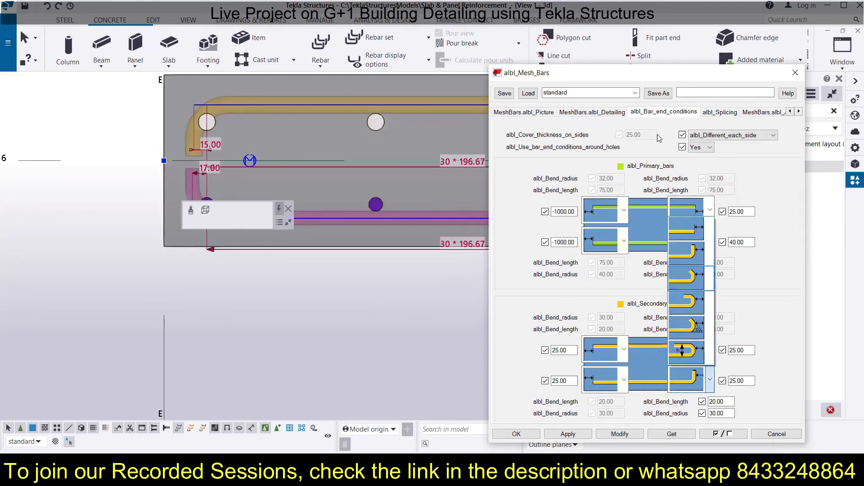
{"action": "left_click", "coordinate": [683, 237]}
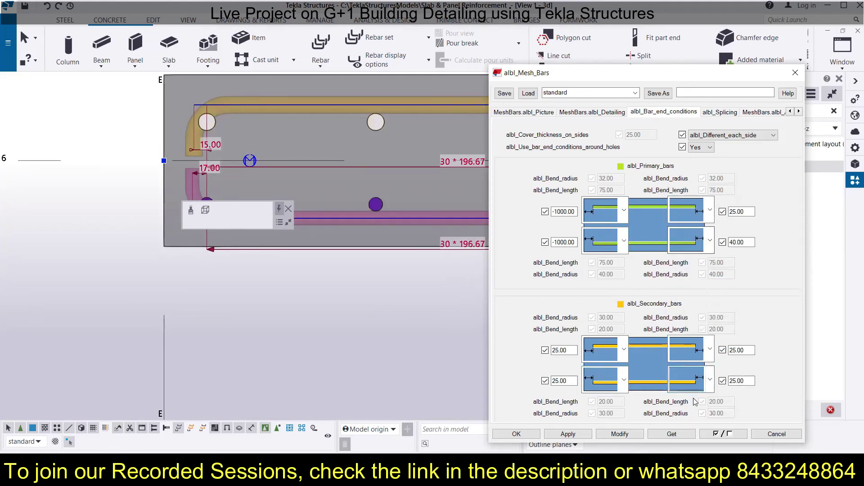
{"action": "left_click", "coordinate": [620, 434]}
{"action": "scroll", "coordinate": [271, 129], "scroll_direction": "down", "scroll_amount": 5}
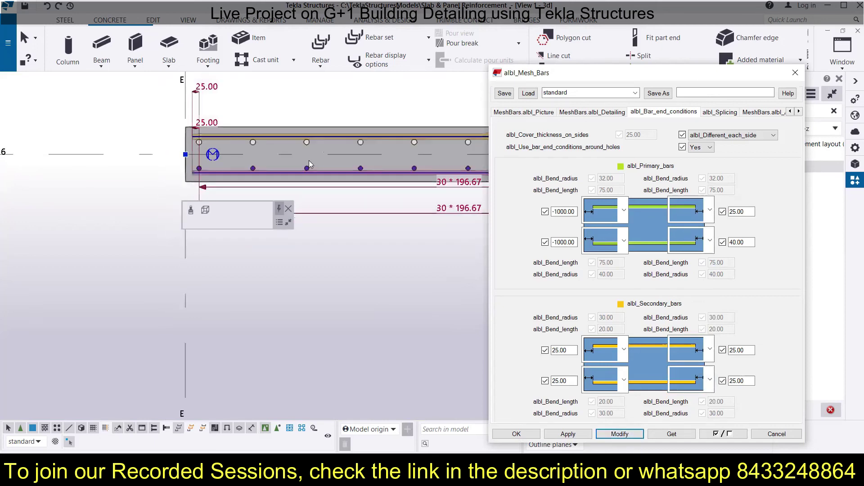
{"action": "scroll", "coordinate": [158, 227], "scroll_direction": "up", "scroll_amount": 2}
{"action": "scroll", "coordinate": [346, 205], "scroll_direction": "down", "scroll_amount": 3}
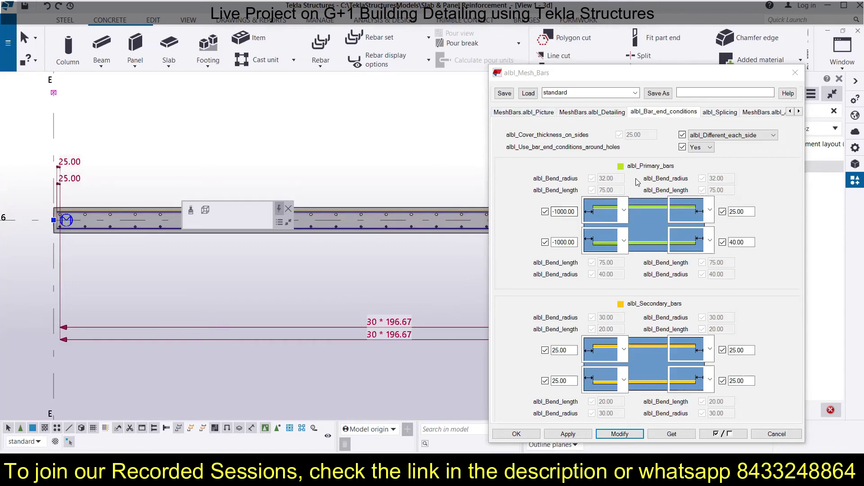
- Enable splicing for the mesh bars and define the lapping length by Distance
{"action": "left_click", "coordinate": [720, 112]}
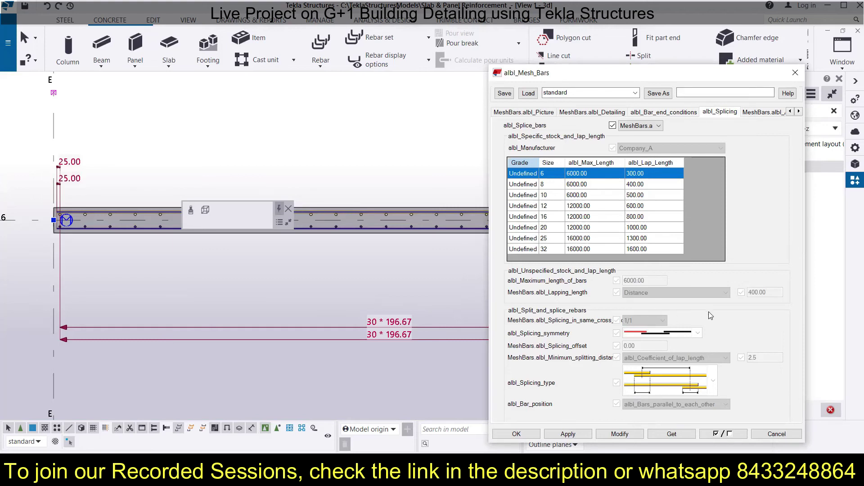
{"action": "left_click", "coordinate": [651, 128]}
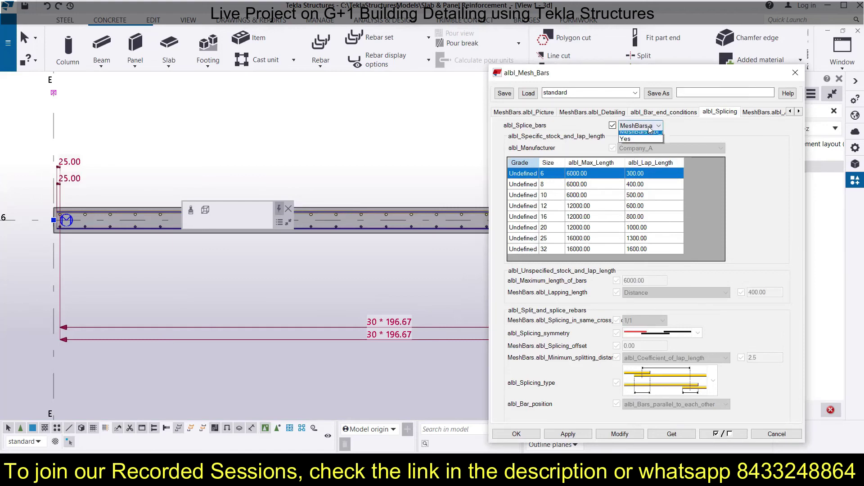
{"action": "left_click", "coordinate": [648, 140]}
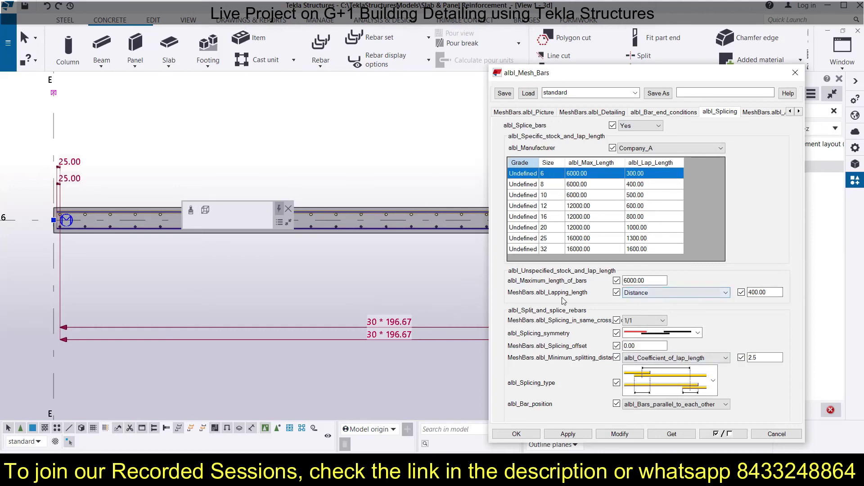
{"action": "left_click", "coordinate": [664, 297]}
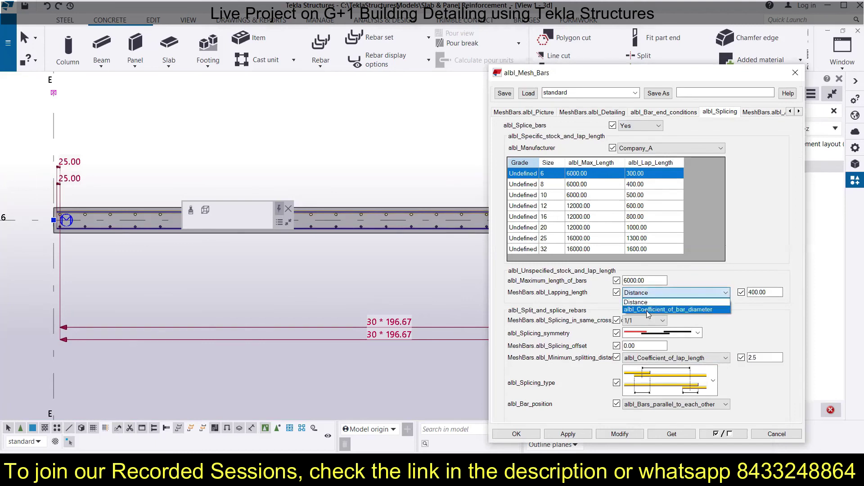
{"action": "left_click", "coordinate": [648, 310]}
{"action": "left_click", "coordinate": [689, 300]}
{"action": "left_click", "coordinate": [676, 302]}
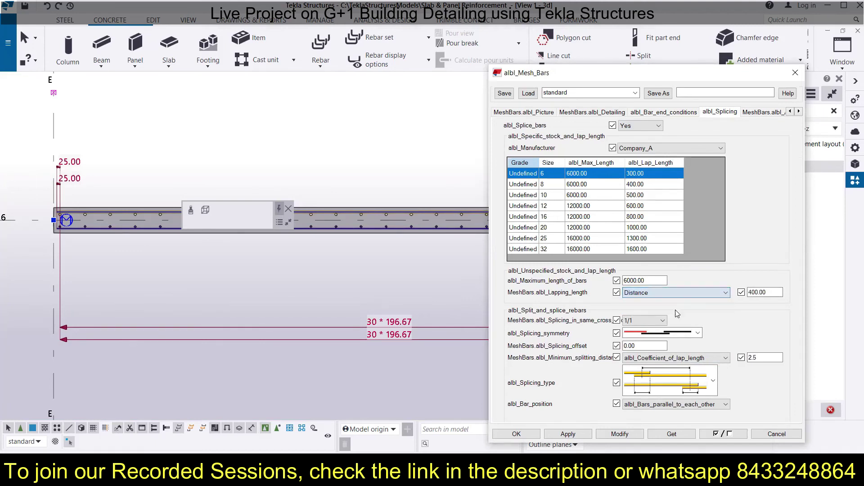
- Define the minimum splitting distance of the spliced bars by Distance and check the bar attributes
{"action": "left_click", "coordinate": [697, 359]}
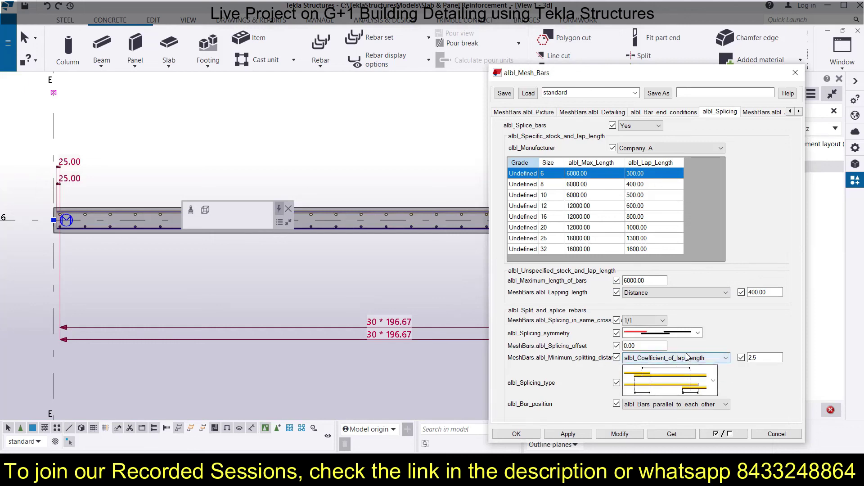
{"action": "left_click", "coordinate": [651, 368]}
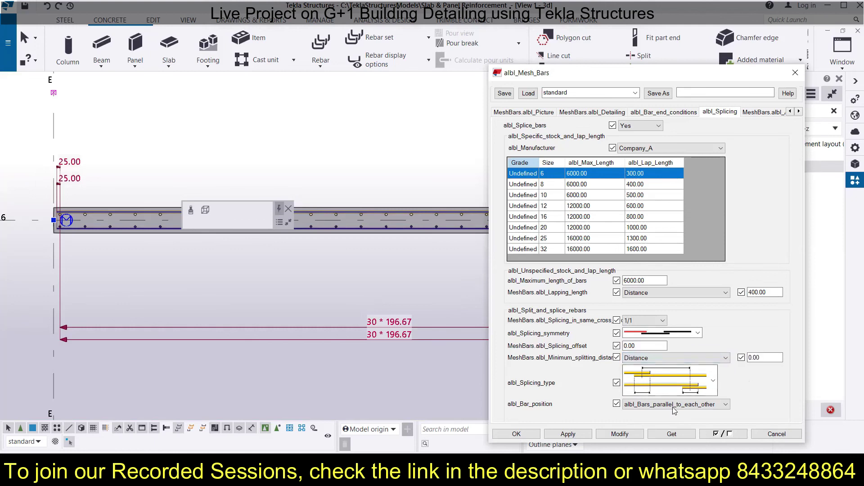
{"action": "left_click", "coordinate": [764, 112]}
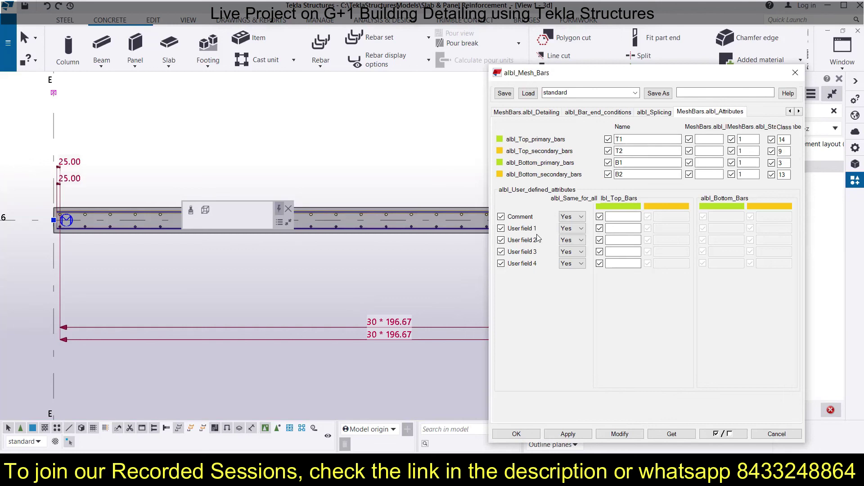
{"action": "left_click", "coordinate": [656, 113]}
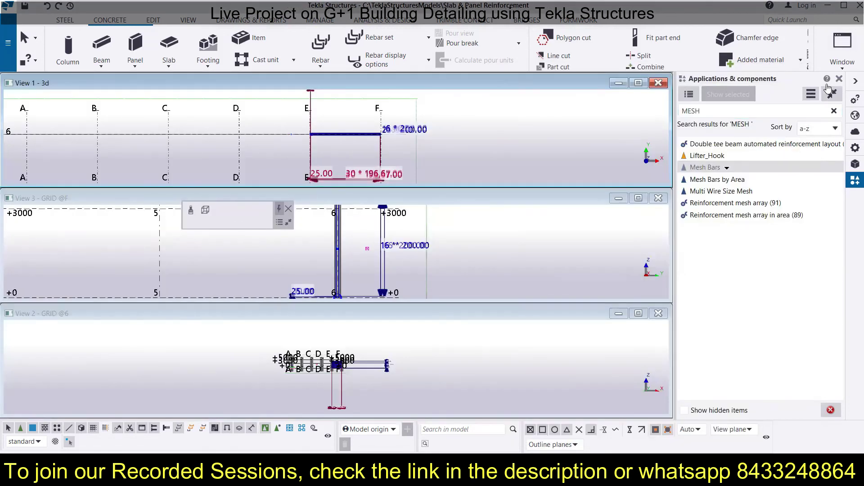
- Tile the three open views vertically and frame the mesh between grids E and F in the GRID @6 view
{"action": "left_click", "coordinate": [843, 47]}
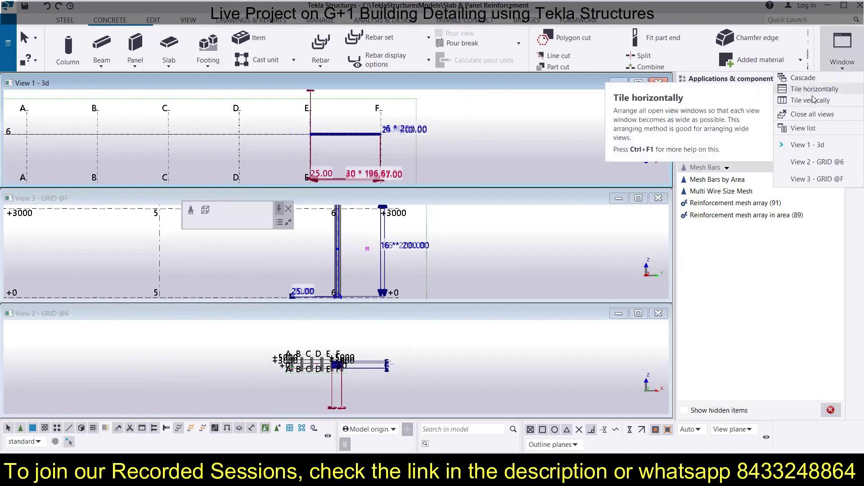
{"action": "left_click", "coordinate": [813, 100]}
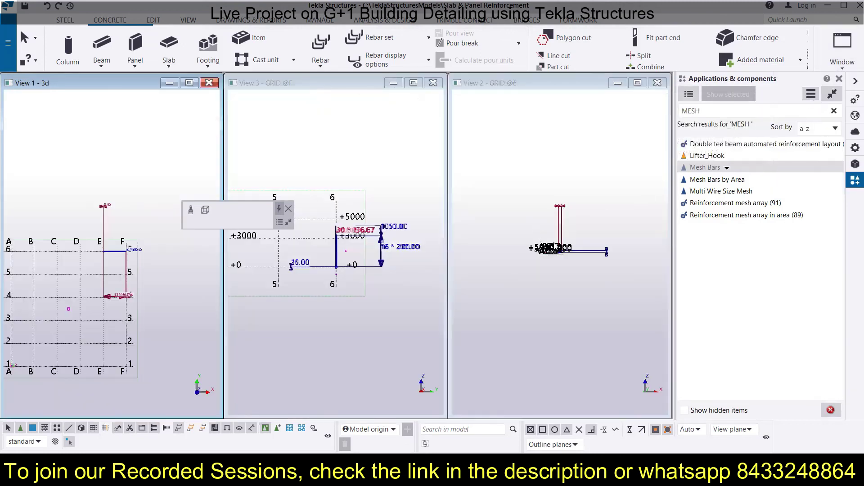
{"action": "scroll", "coordinate": [583, 292], "scroll_direction": "up", "scroll_amount": 2}
{"action": "scroll", "coordinate": [582, 289], "scroll_direction": "up", "scroll_amount": 5}
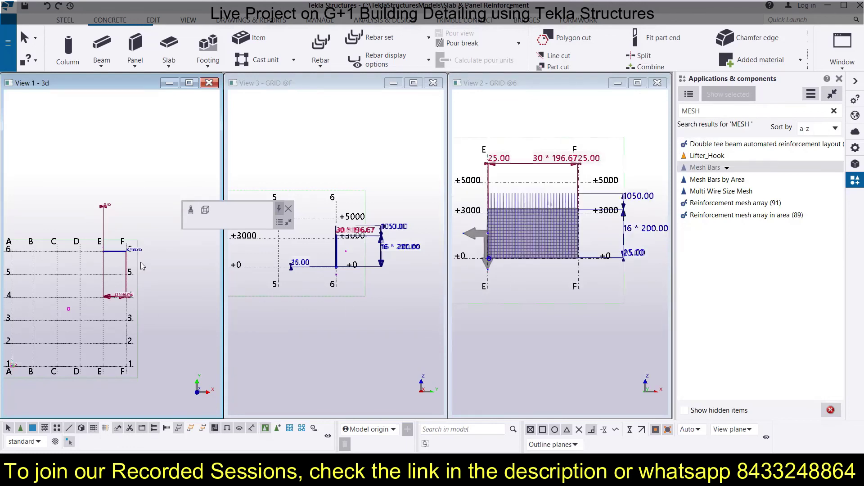
- Examine the reinforced panel up close in the 3d, GRID @F and GRID @6 views
{"action": "scroll", "coordinate": [98, 252], "scroll_direction": "up", "scroll_amount": 5}
{"action": "middle_click_drag", "start_coordinate": [171, 224], "coordinate": [124, 141]}
{"action": "scroll", "coordinate": [130, 162], "scroll_direction": "up", "scroll_amount": 5}
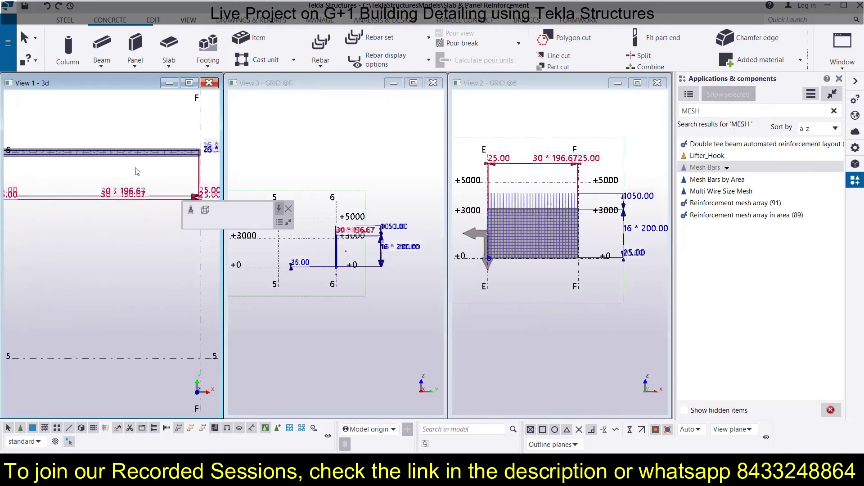
{"action": "middle_click_drag", "start_coordinate": [57, 177], "coordinate": [119, 192]}
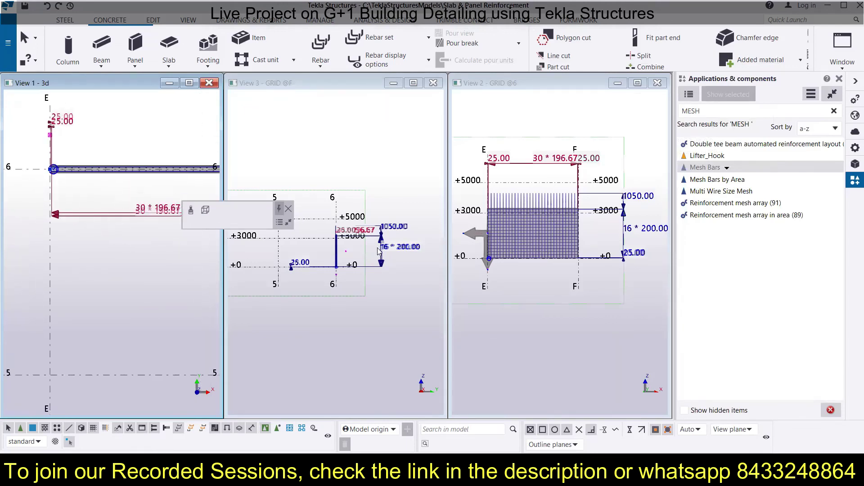
{"action": "scroll", "coordinate": [327, 263], "scroll_direction": "up", "scroll_amount": 3}
{"action": "scroll", "coordinate": [327, 262], "scroll_direction": "up", "scroll_amount": 3}
{"action": "middle_click_drag", "start_coordinate": [315, 258], "coordinate": [359, 257]}
{"action": "scroll", "coordinate": [359, 256], "scroll_direction": "up", "scroll_amount": 2}
{"action": "scroll", "coordinate": [359, 256], "scroll_direction": "up", "scroll_amount": 2}
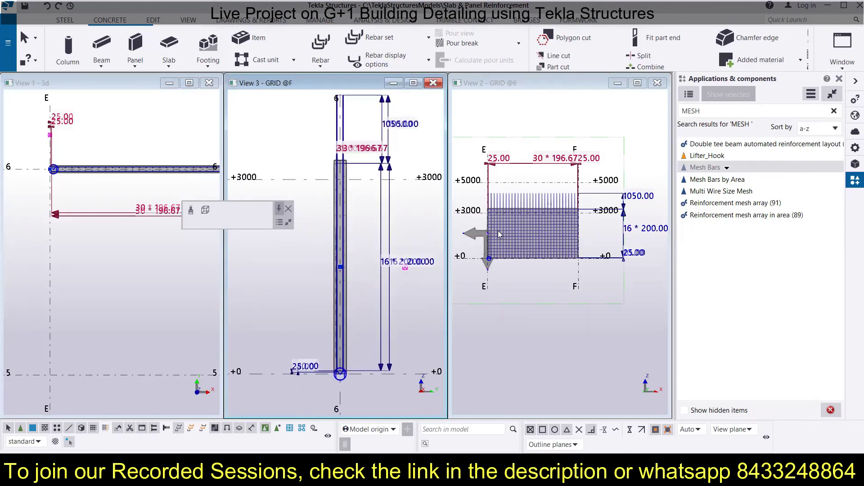
{"action": "scroll", "coordinate": [515, 231], "scroll_direction": "up", "scroll_amount": 2}
{"action": "middle_click", "coordinate": [534, 241]}
{"action": "scroll", "coordinate": [553, 242], "scroll_direction": "up", "scroll_amount": 2}
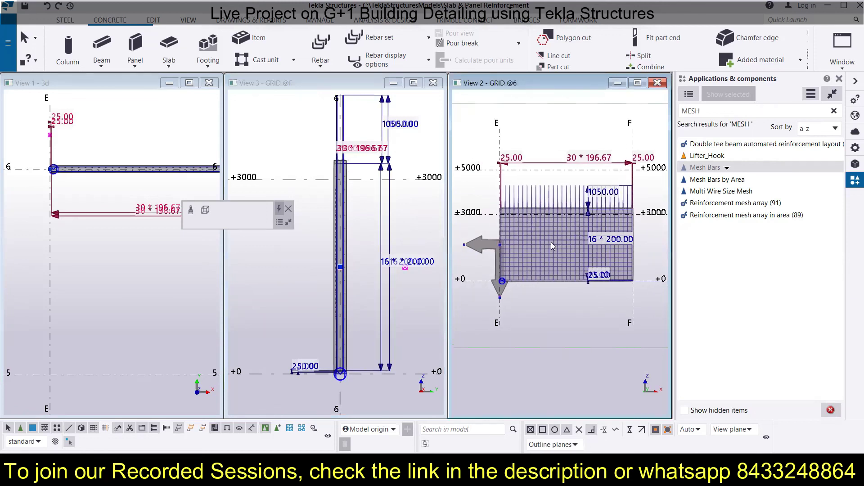